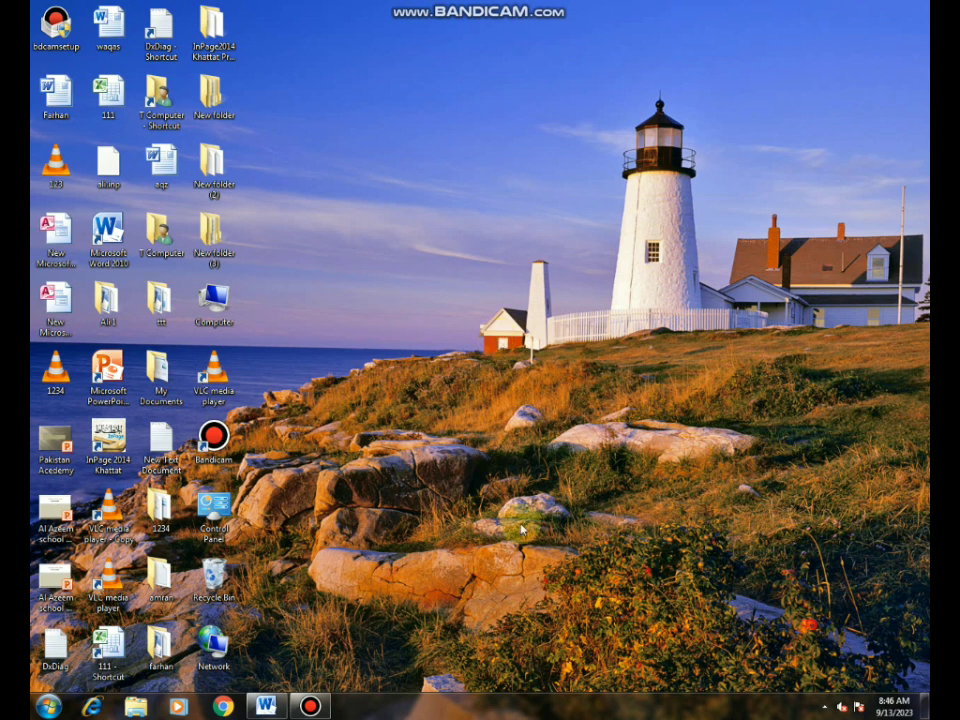
Switch to the blank Word document and generate two paragraphs of sample text with =rand(2)
left_click(266, 706)
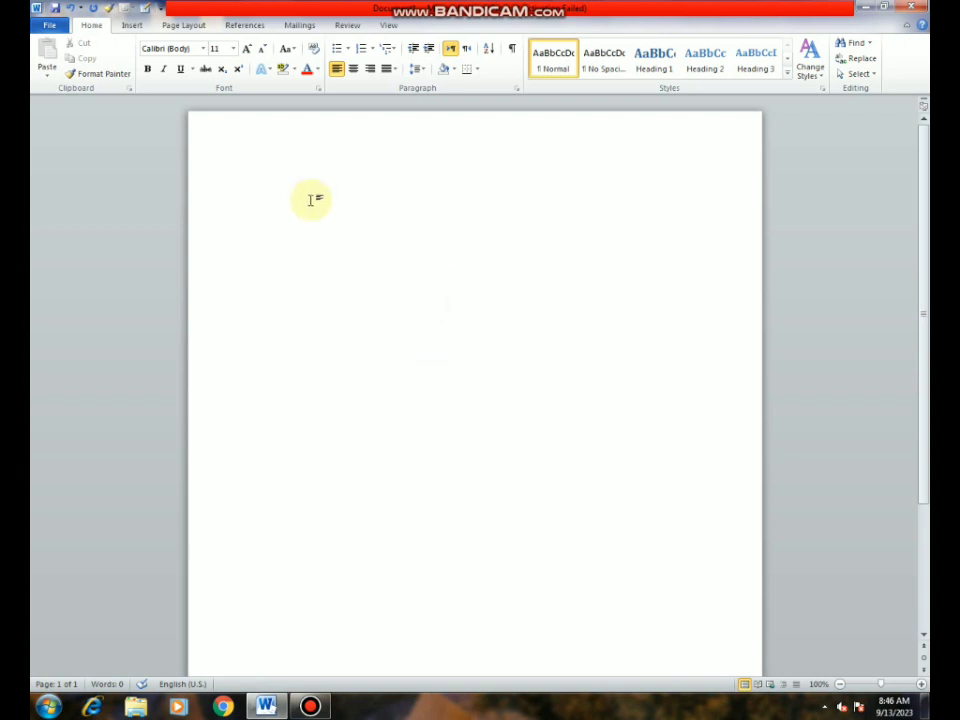
type("=")
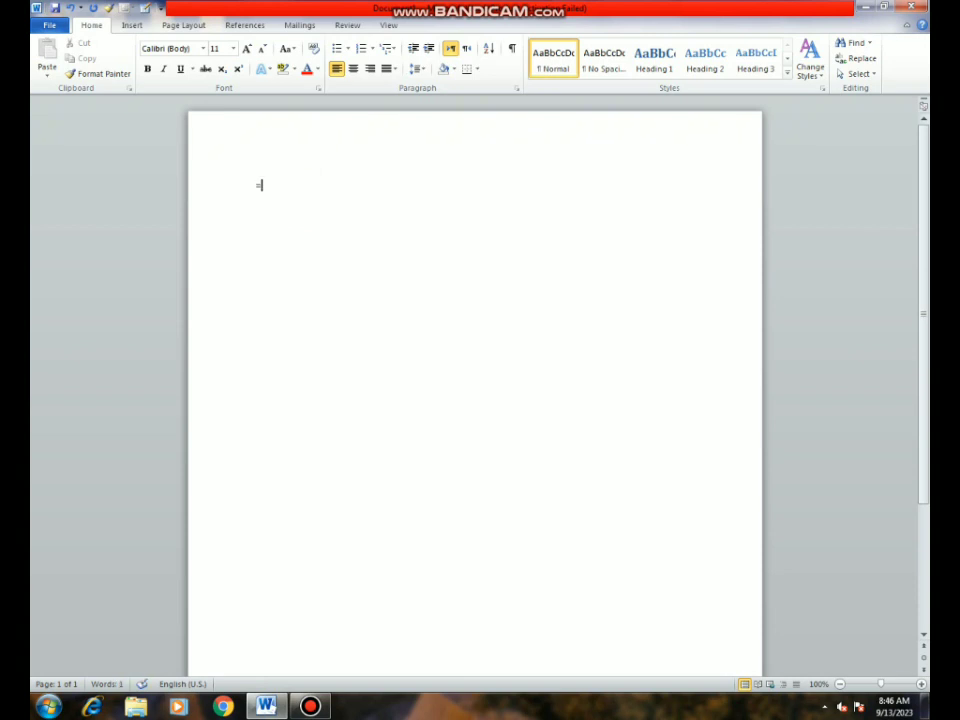
type("rand(2)")
key("Return")
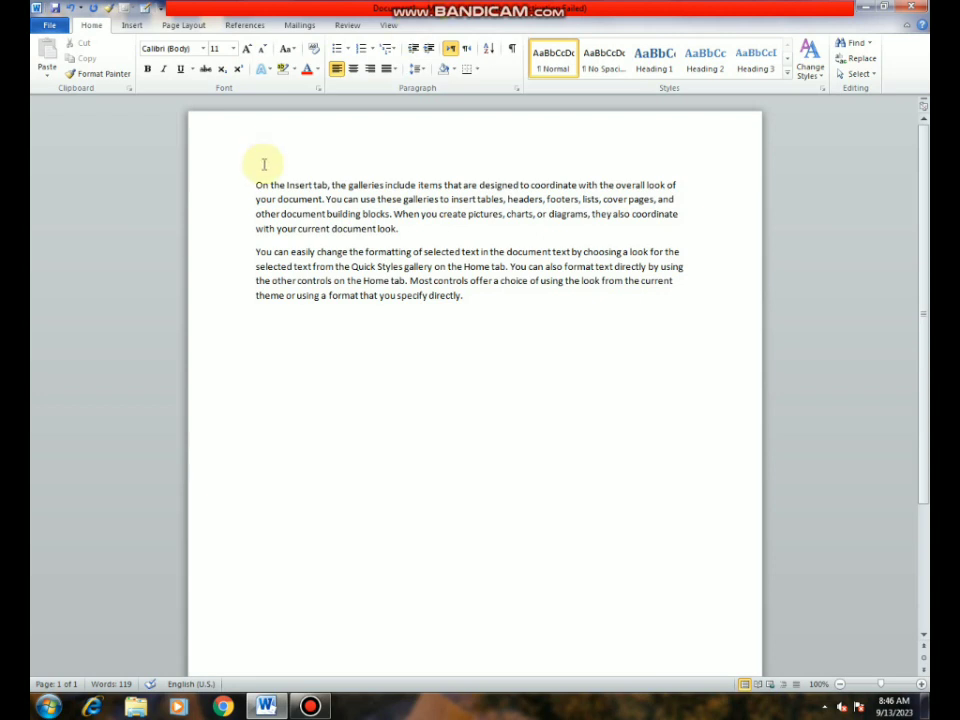
Open Find and Replace for the document and set the search text to "on"
key("ctrl+h")
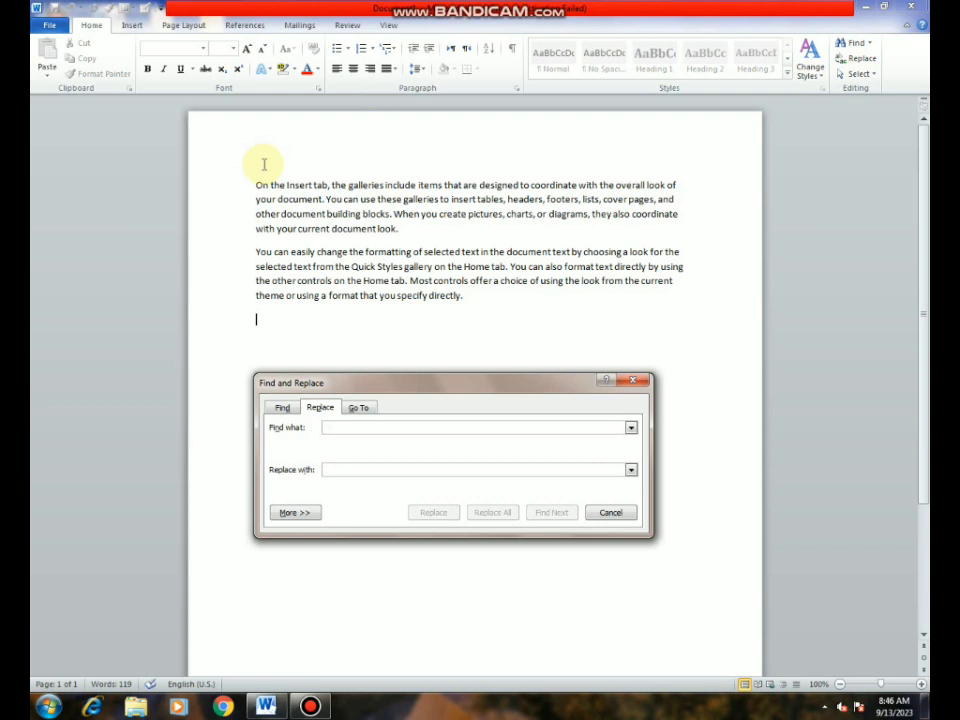
left_click_drag(386, 386, 396, 343)
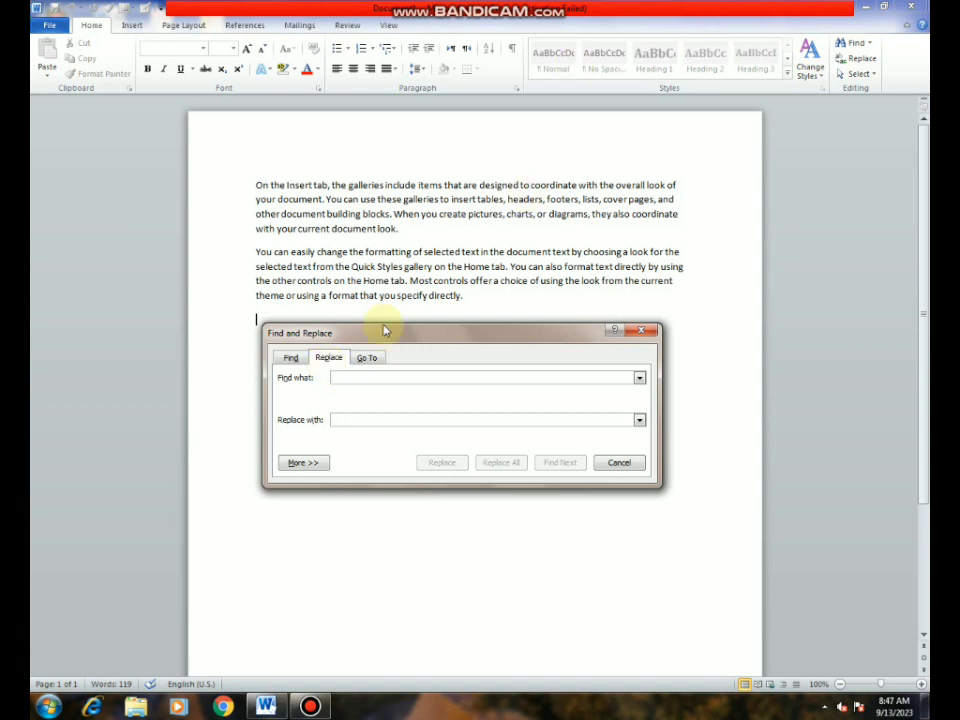
left_click(395, 336)
left_click_drag(393, 318, 399, 336)
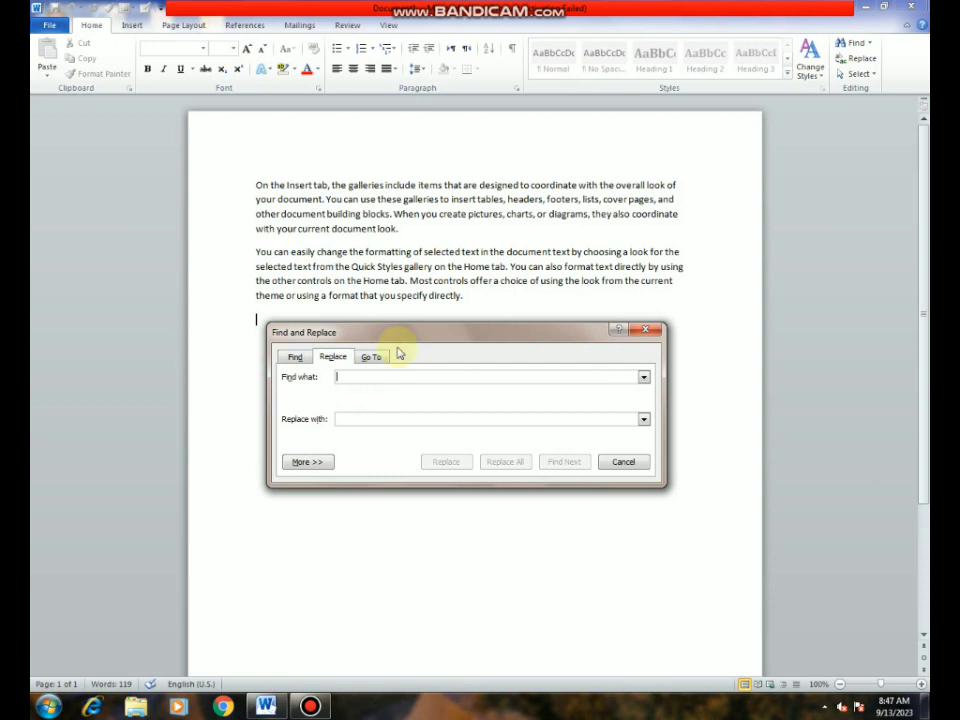
left_click(439, 266)
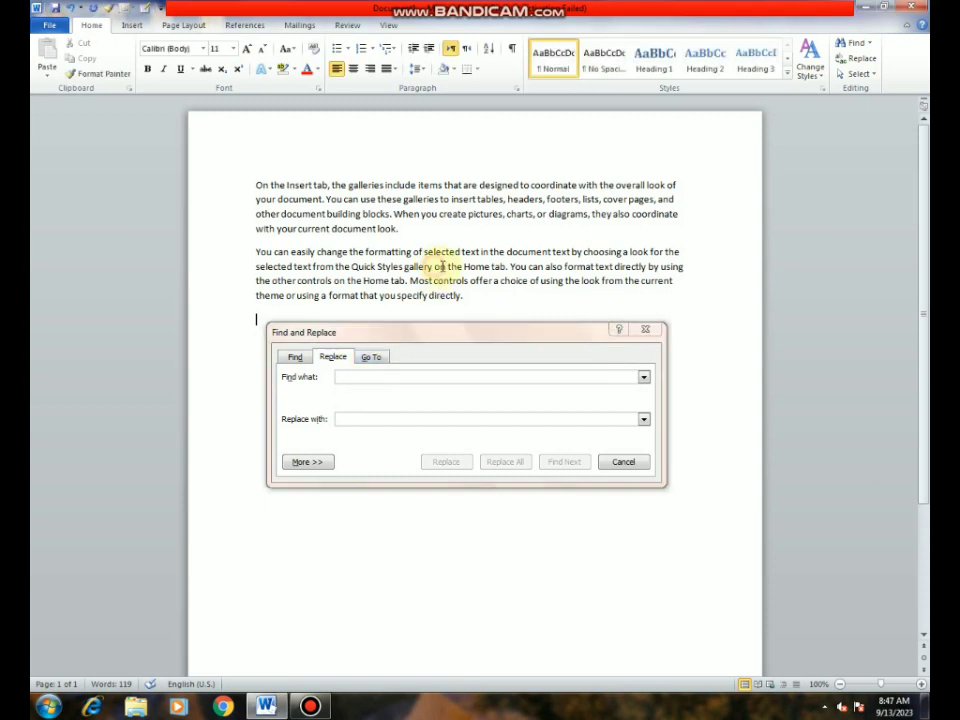
left_click(362, 377)
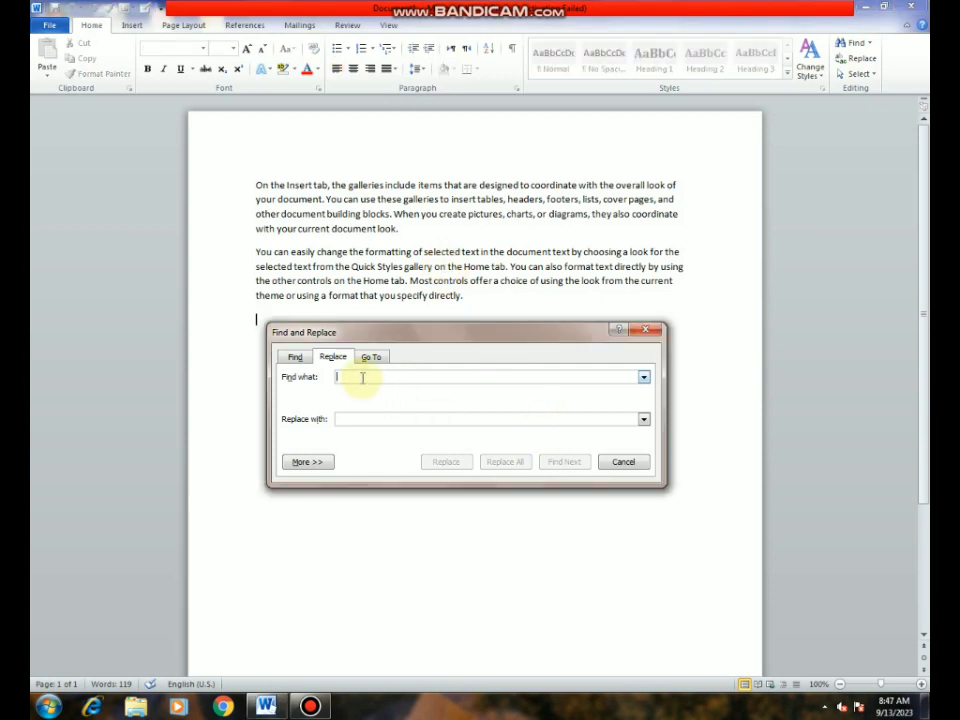
type("on")
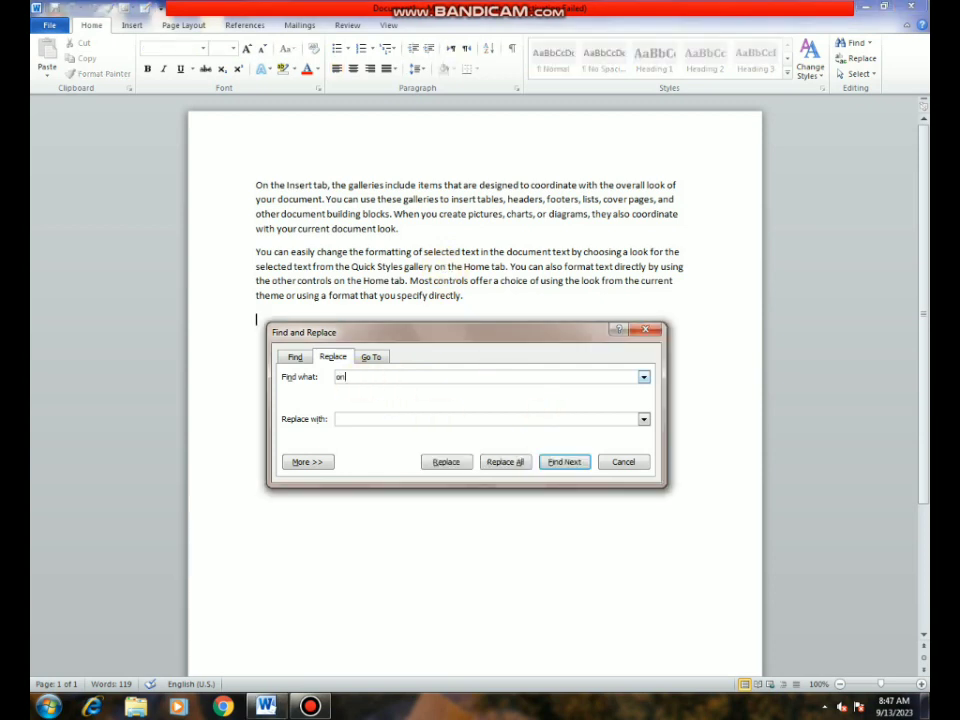
left_click_drag(395, 340, 415, 331)
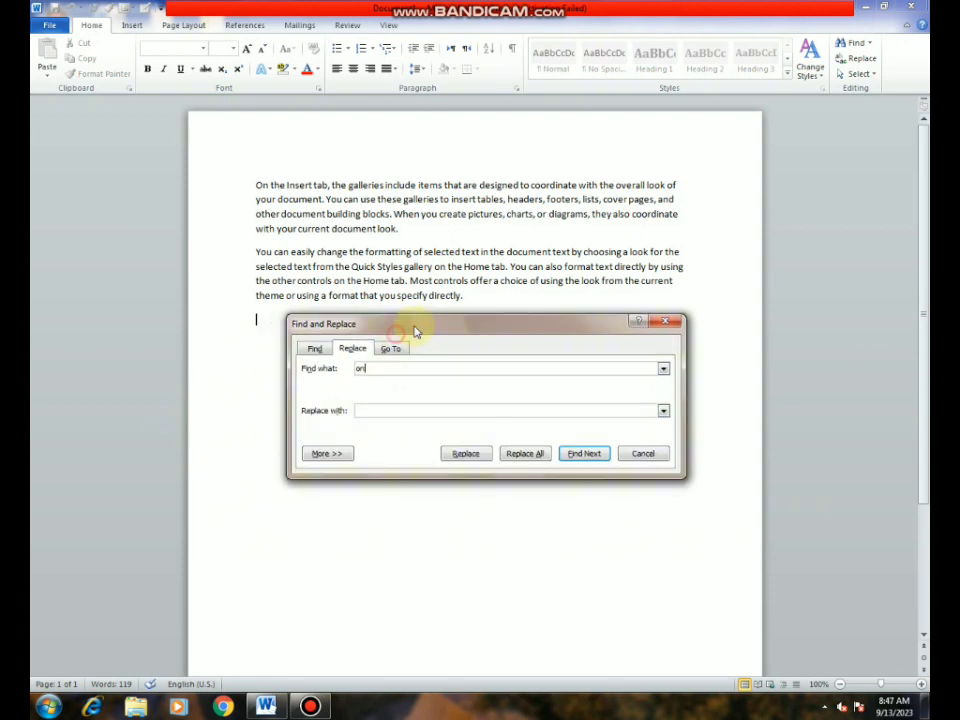
Replace every occurrence of "on" with a person's first name, and move the dialog clear of the text
left_click(372, 410)
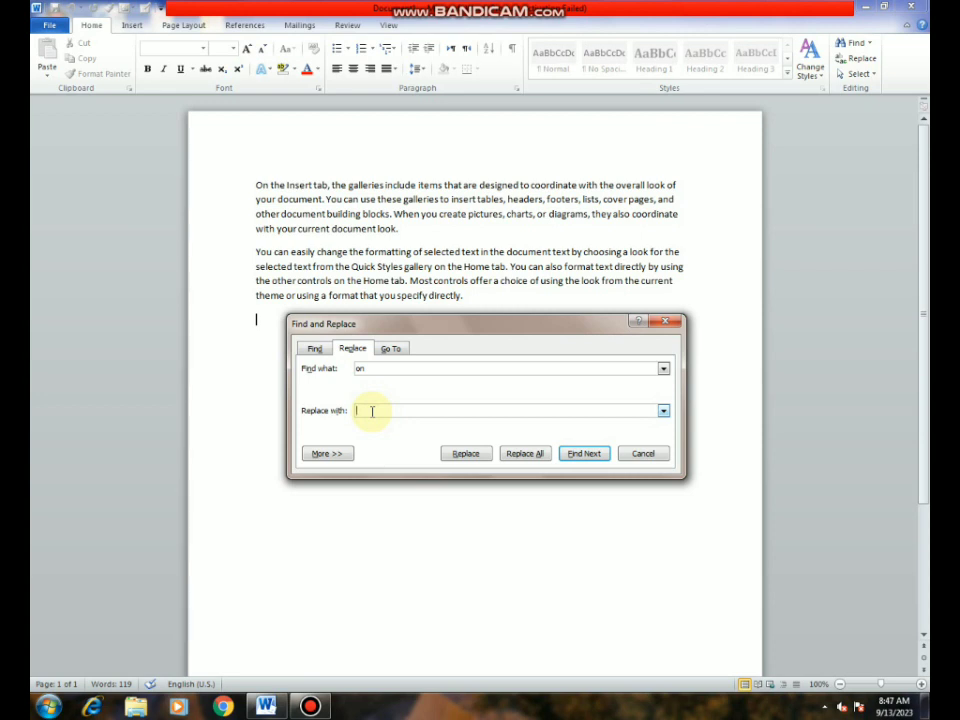
type("Am")
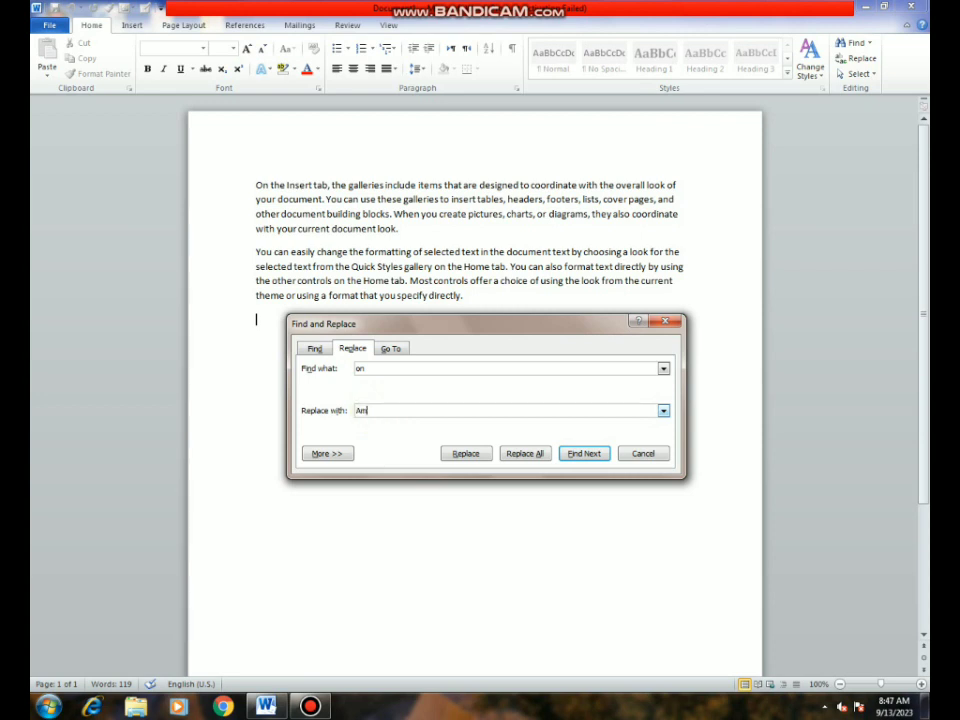
type("ran")
left_click(522, 455)
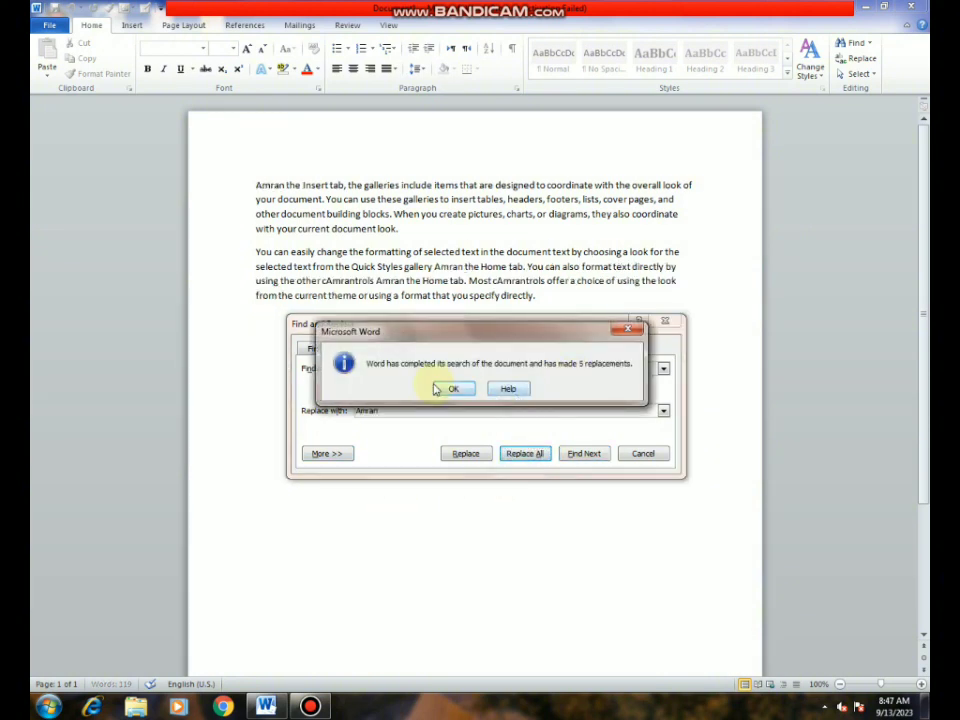
left_click(449, 389)
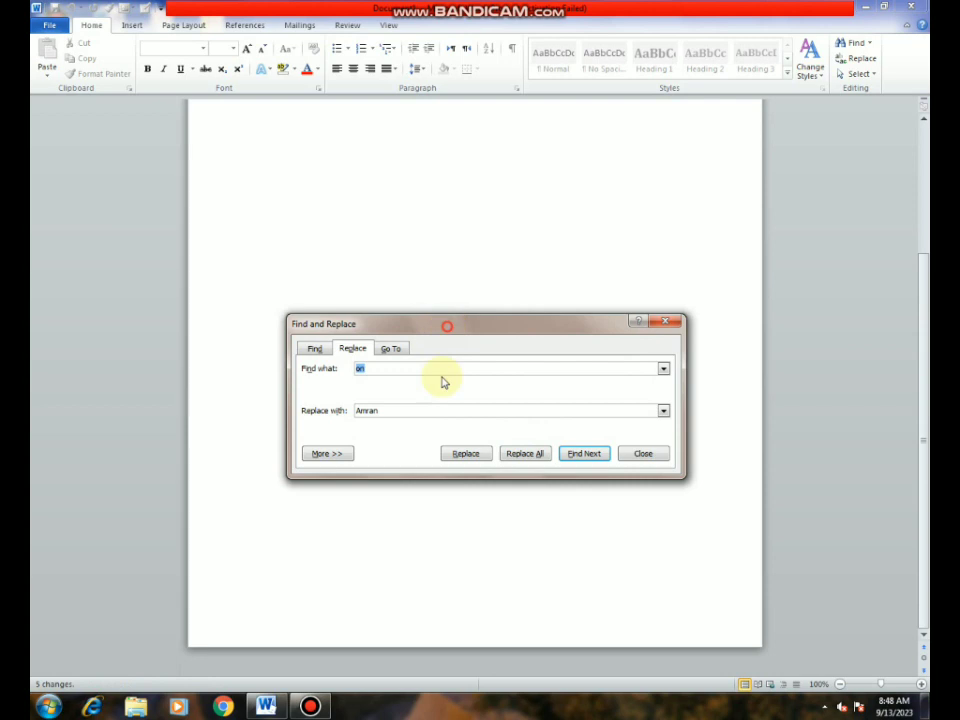
left_click_drag(448, 328, 417, 544)
left_click_drag(921, 474, 915, 336)
left_click(257, 336)
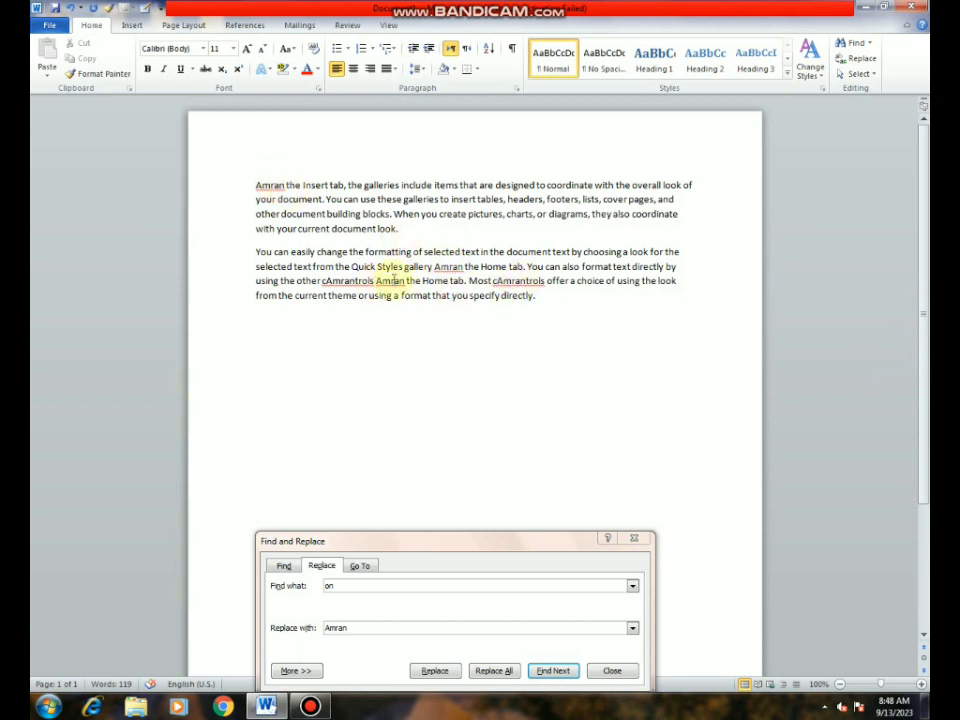
Replace every occurrence of the inserted first name with "on" throughout the document and close Find and Replace
left_click_drag(369, 545, 404, 389)
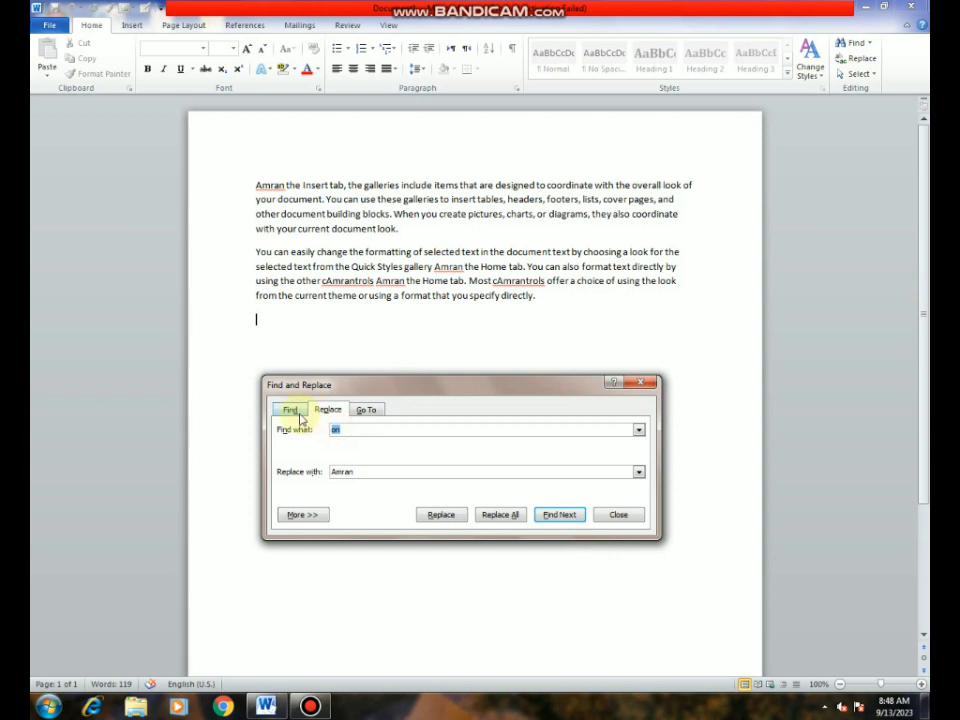
type("amran")
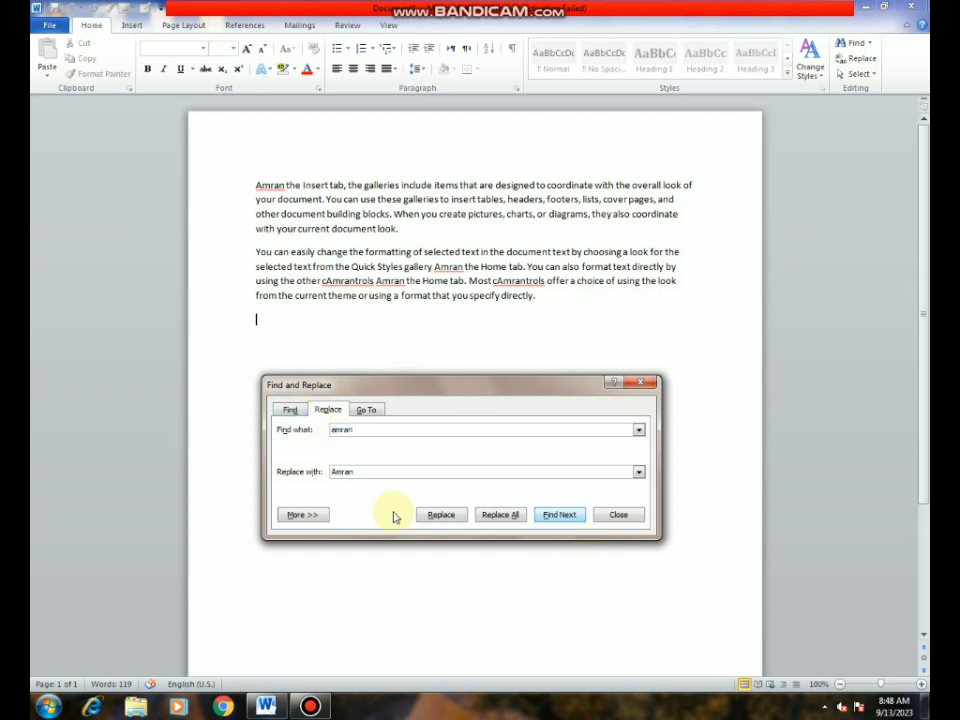
left_click(364, 470)
key("BackSpace")
key("BackSpace")
key("BackSpace")
key("BackSpace")
key("BackSpace")
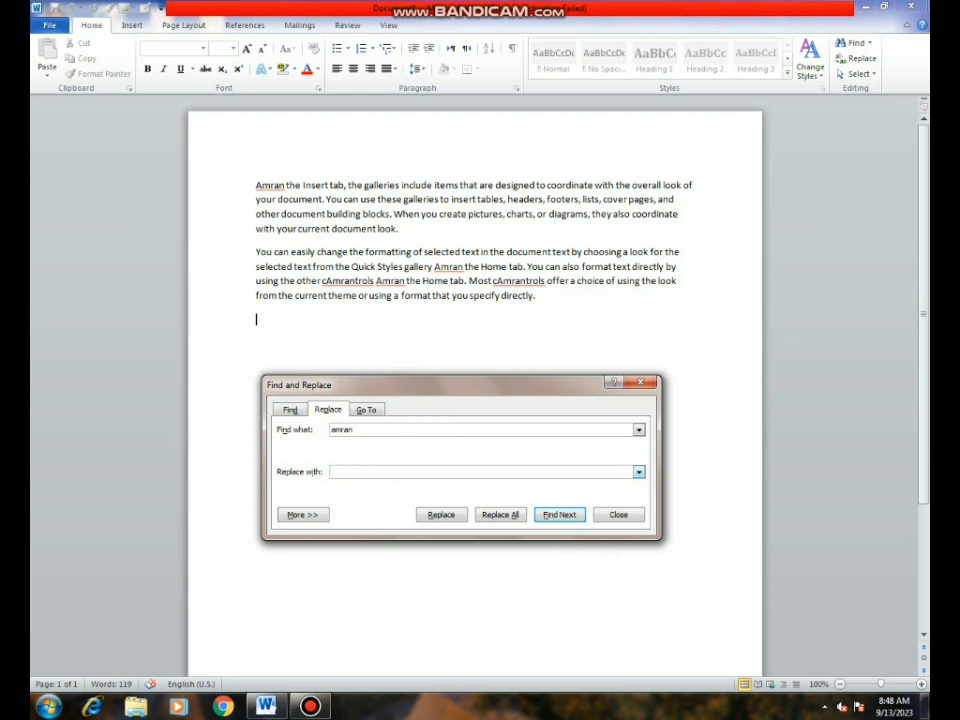
type("on")
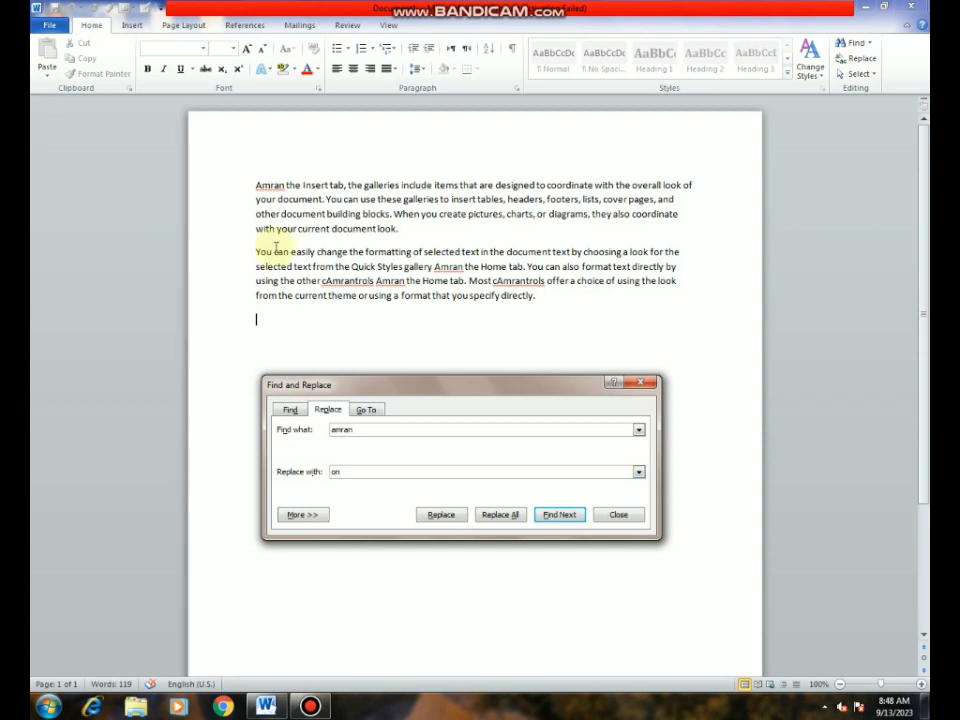
left_click(498, 514)
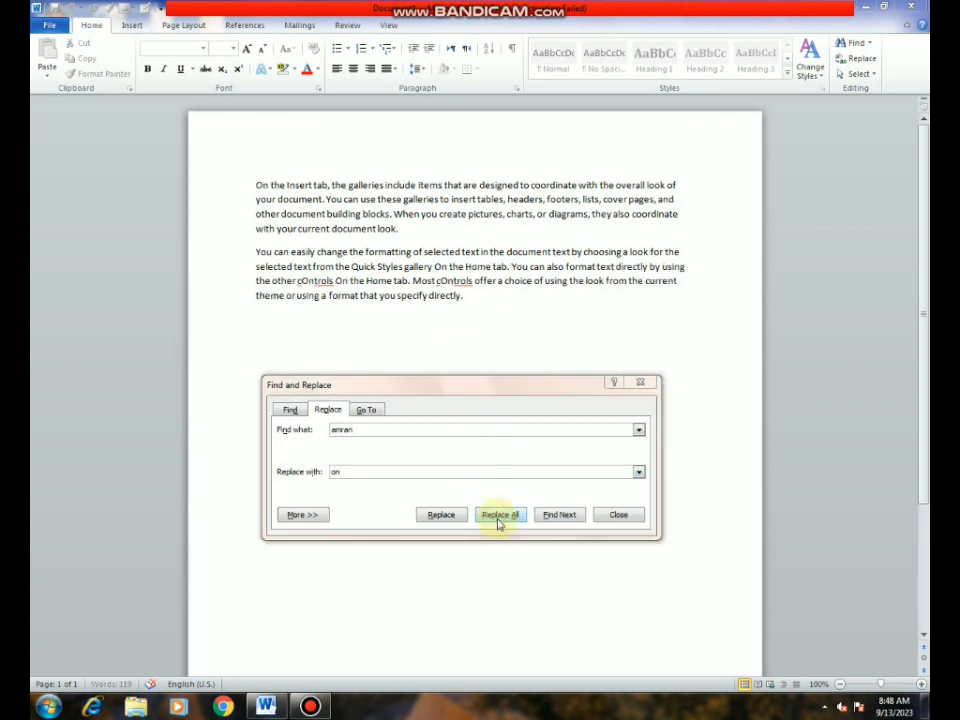
left_click(450, 389)
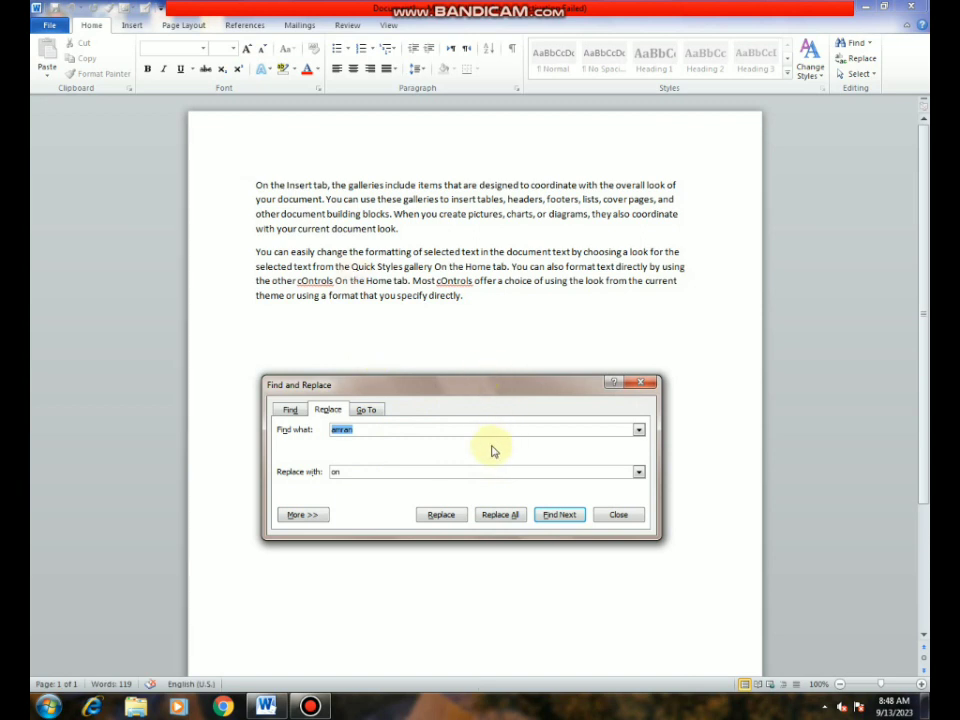
left_click(619, 515)
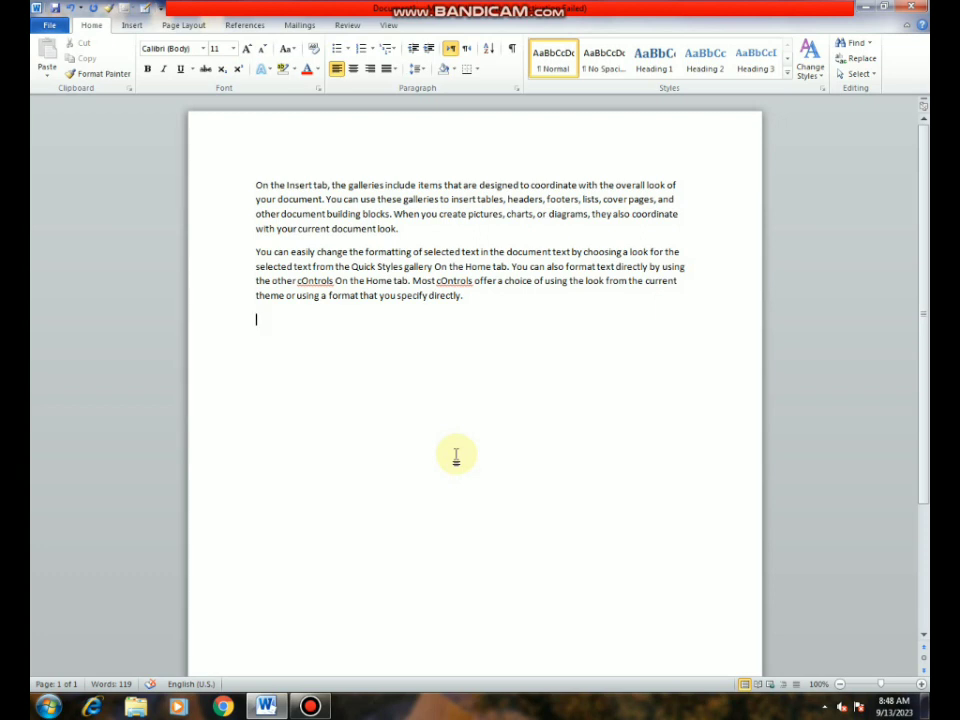
Apply italic formatting to all of the document's text and remove it again
key("ctrl+i")
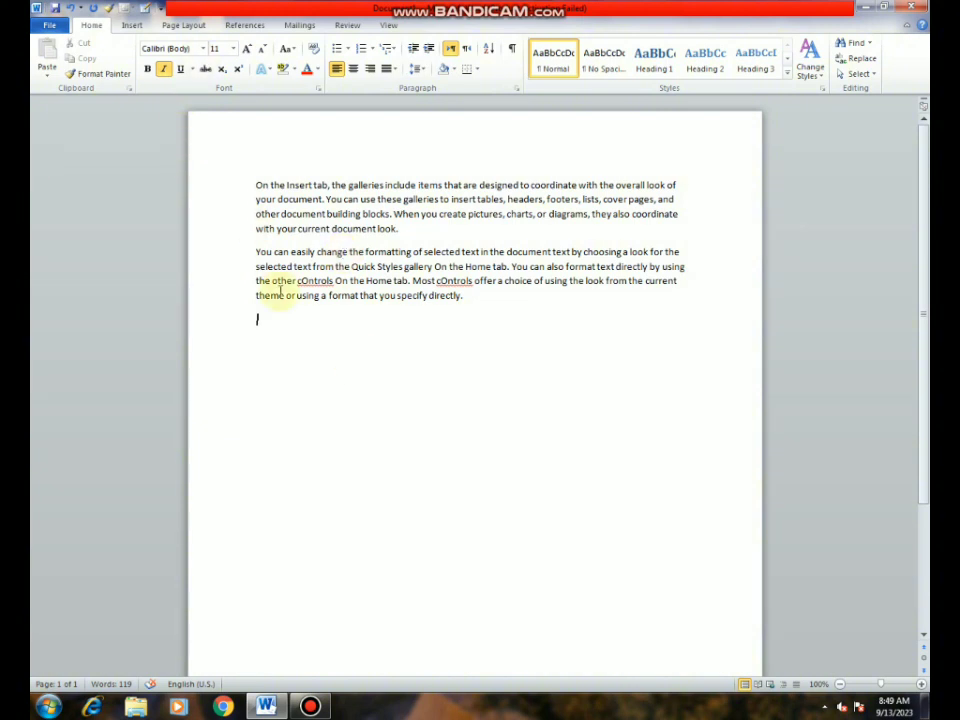
key("ctrl+a")
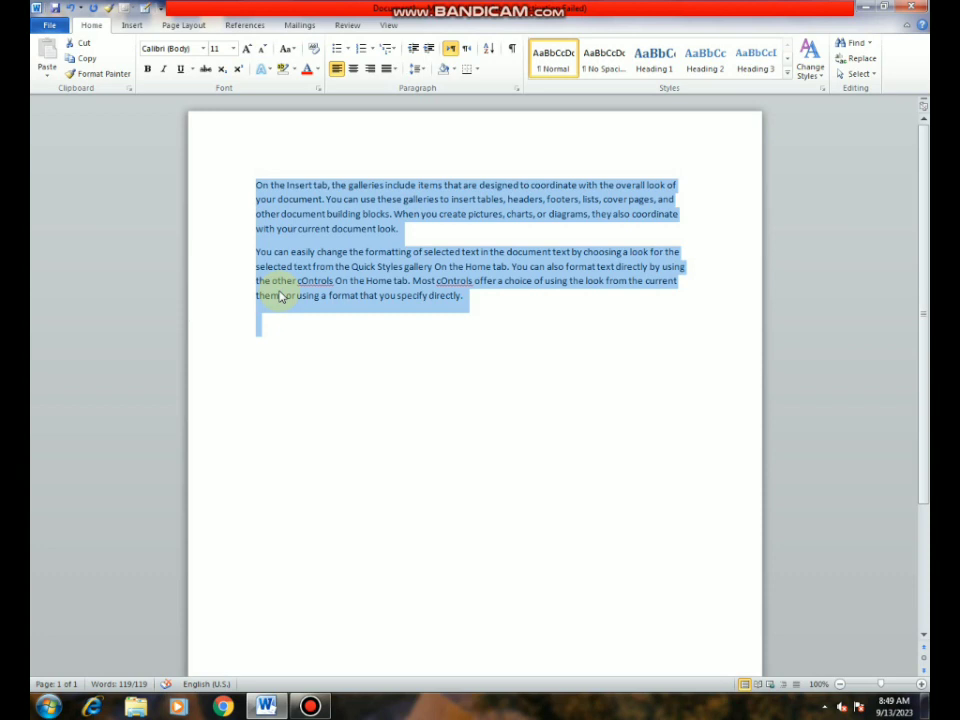
key("ctrl+i")
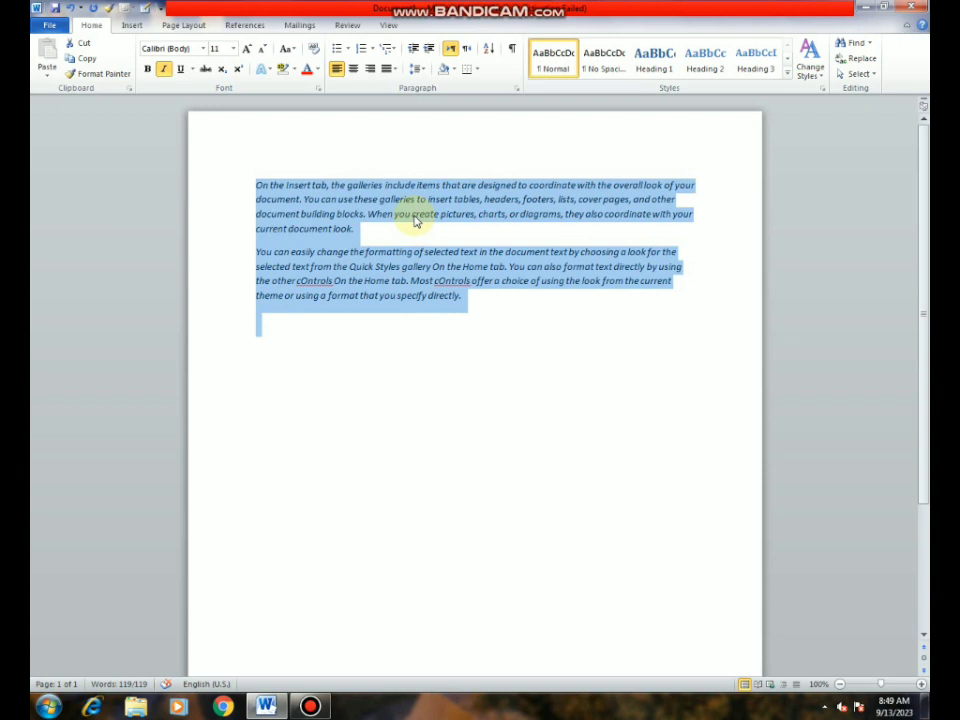
key("ctrl+i")
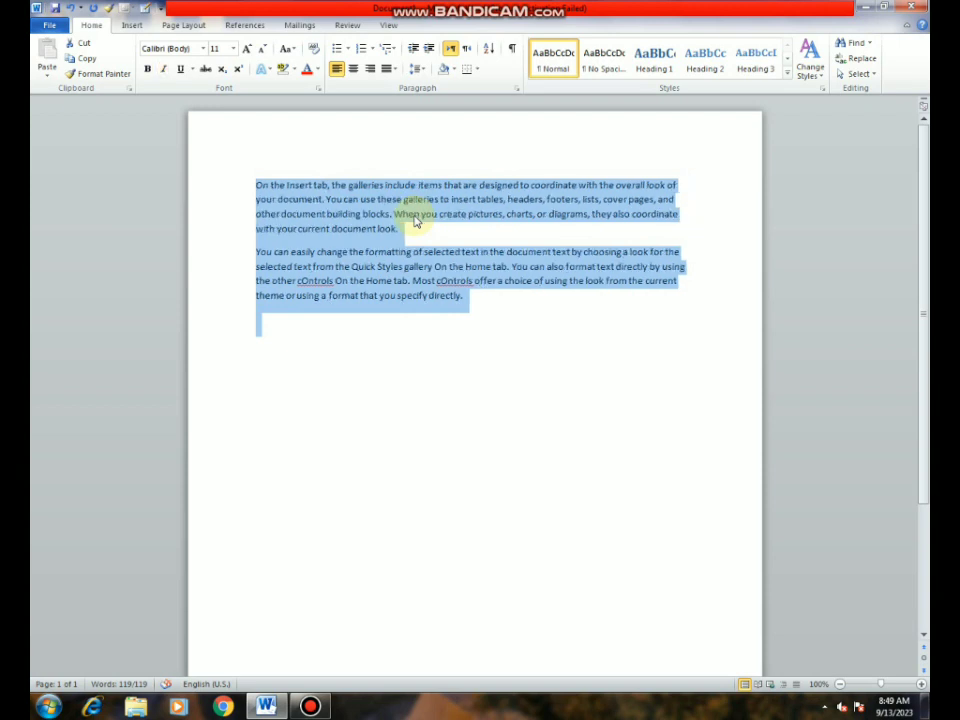
key("ctrl+i")
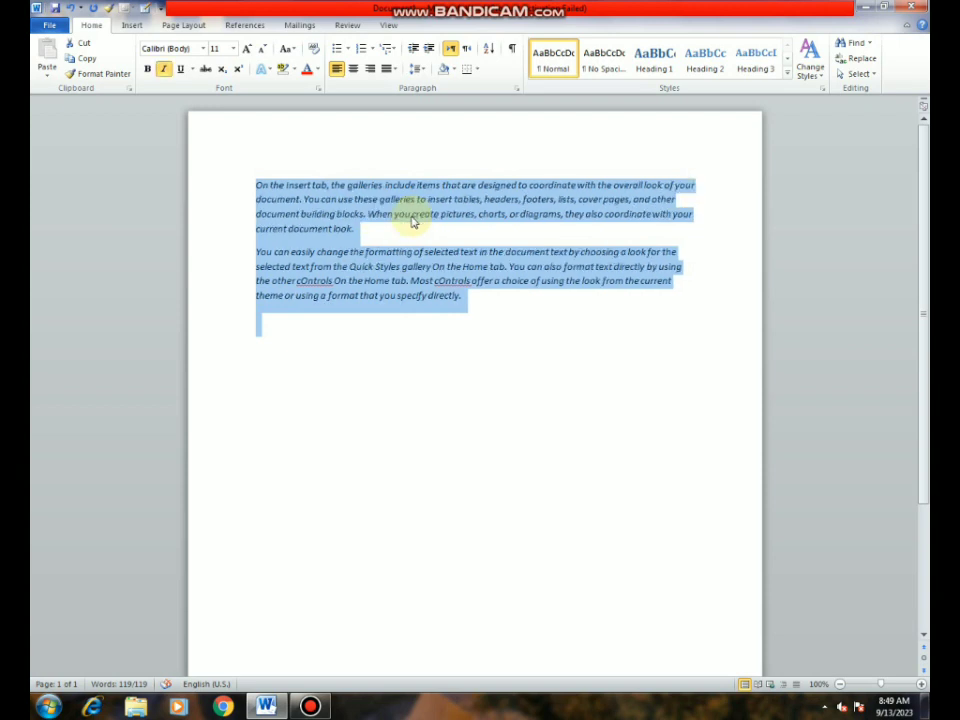
key("ctrl+i")
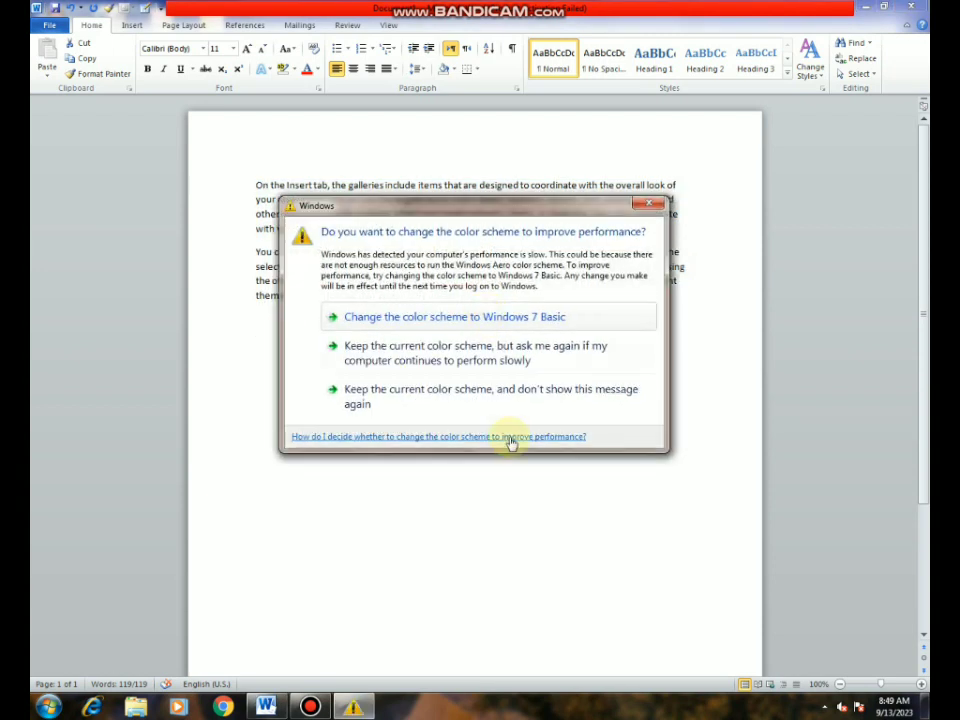
Keep the current Windows color scheme without showing the message again, and deselect the document text
left_click(427, 389)
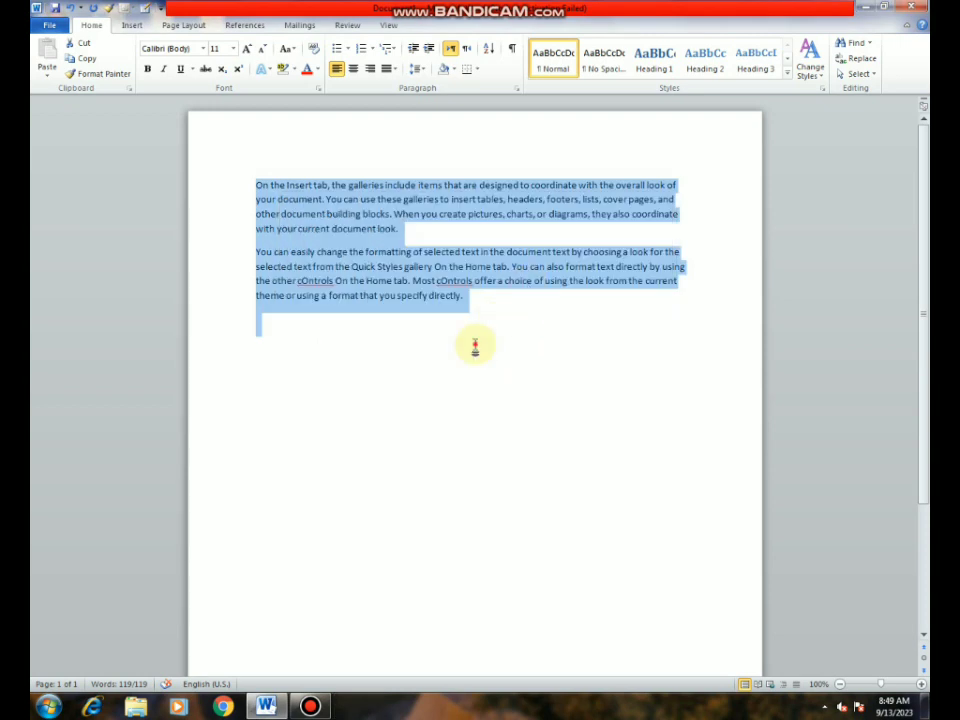
left_click(476, 344)
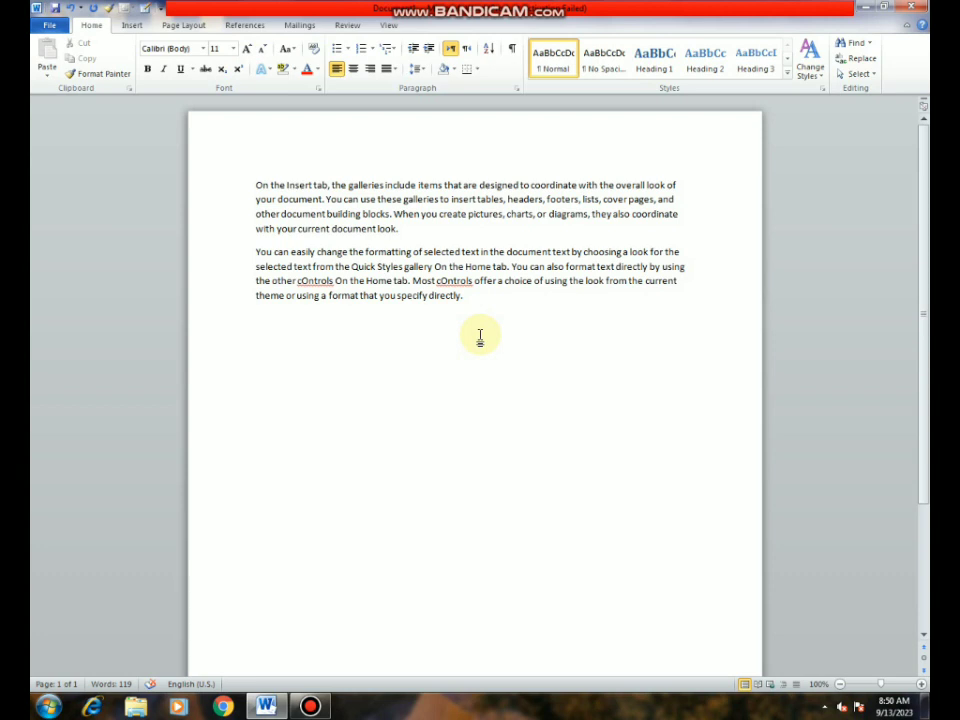
Justify all of the document's text and restore its left alignment
key("ctrl+a")
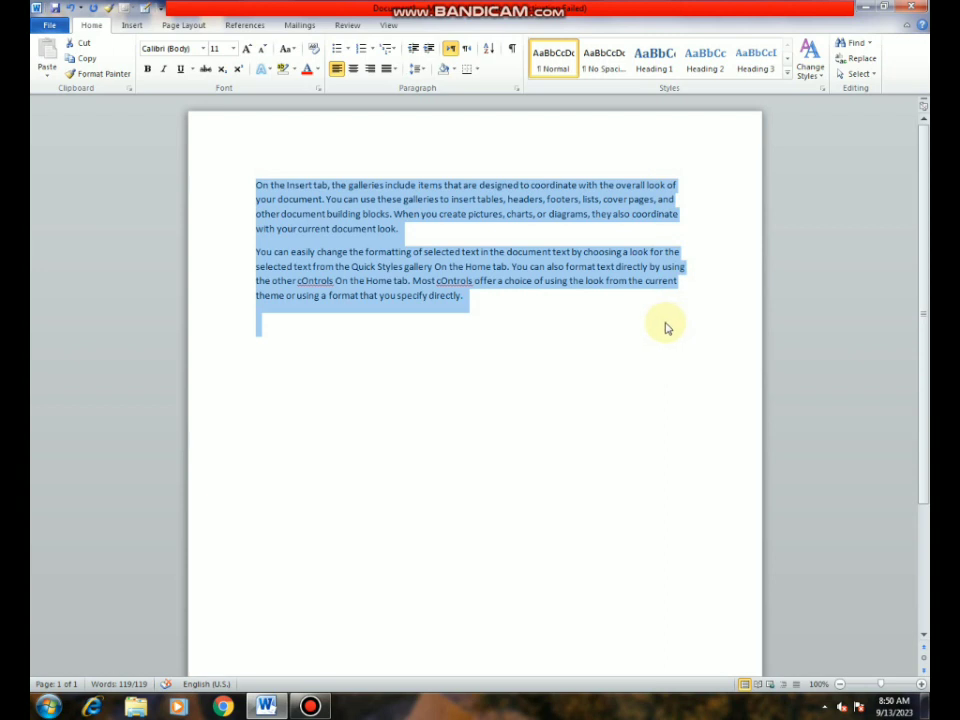
key("ctrl+j")
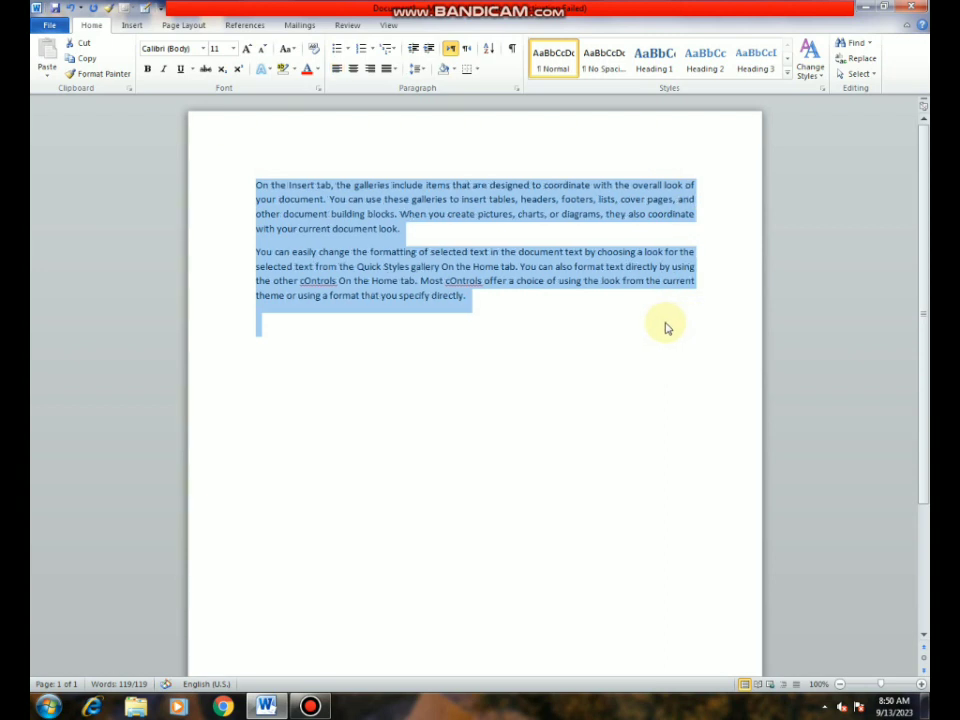
left_click(511, 312)
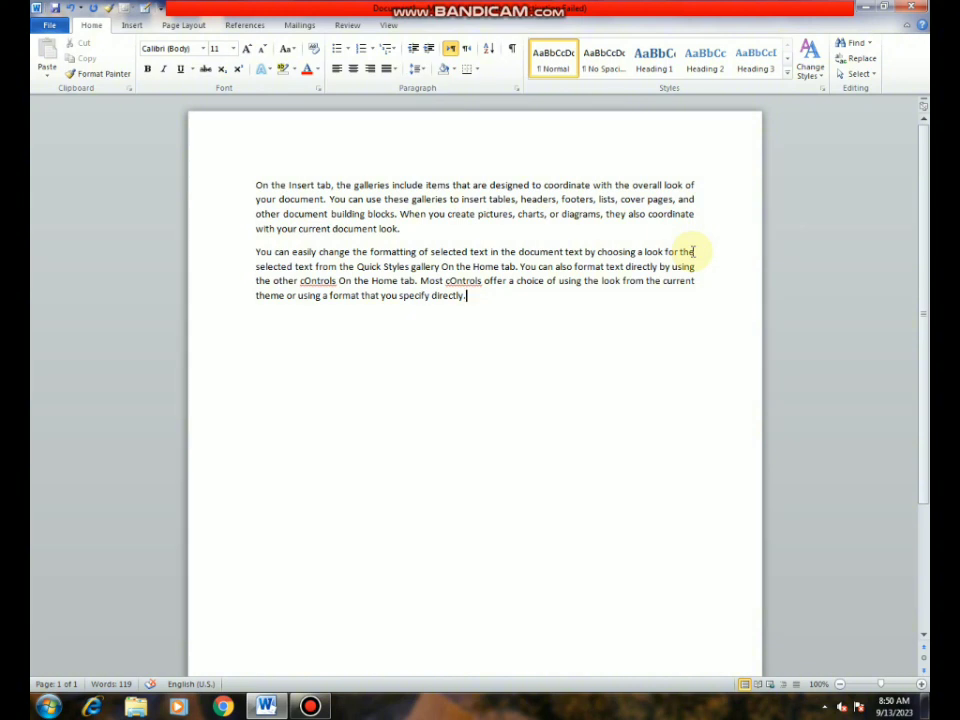
key("ctrl+a")
key("ctrl+l")
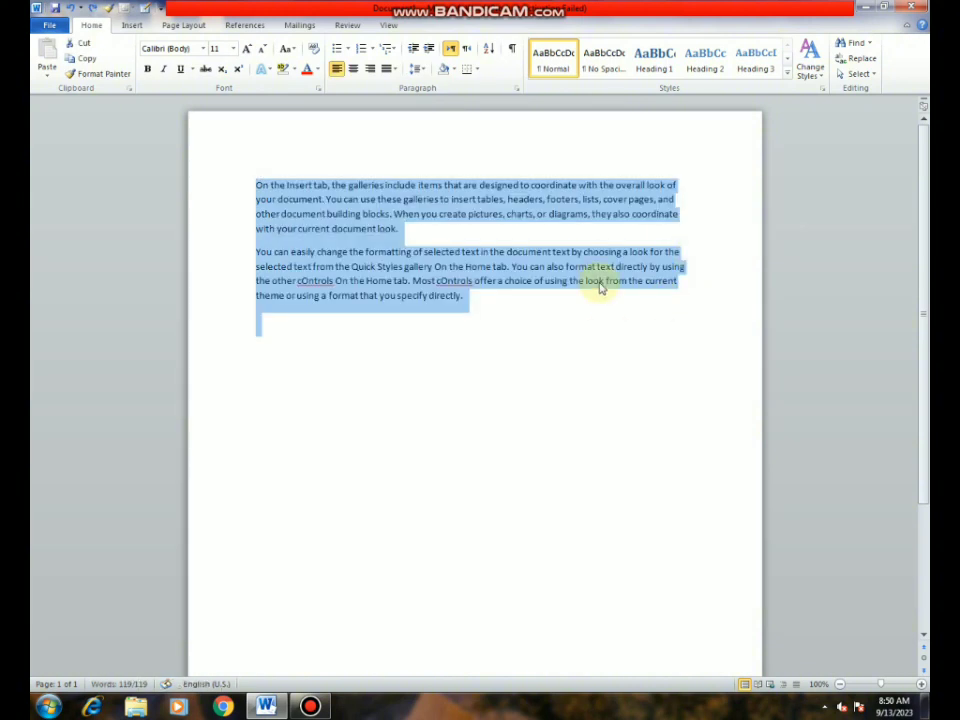
left_click(546, 332)
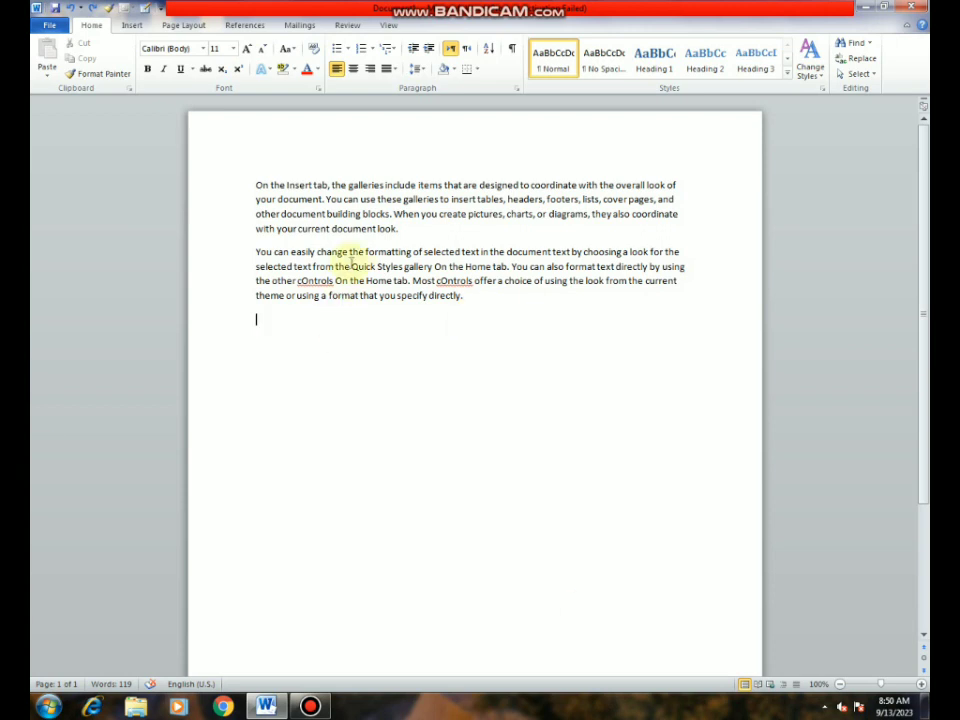
Add an extra space before "look." at the first paragraph's end and hyperlink that word to Applicatio1.docx in My Documents
left_click(377, 228)
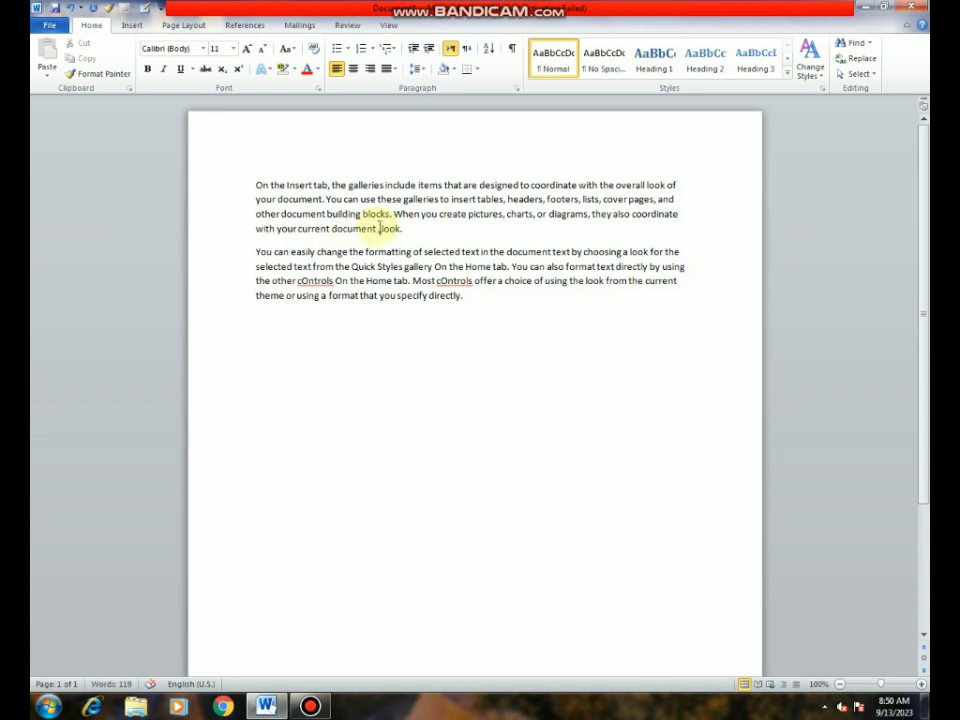
mouse_move(384, 230)
left_mouse_down()
mouse_move(437, 240)
mouse_move(392, 229)
left_mouse_up()
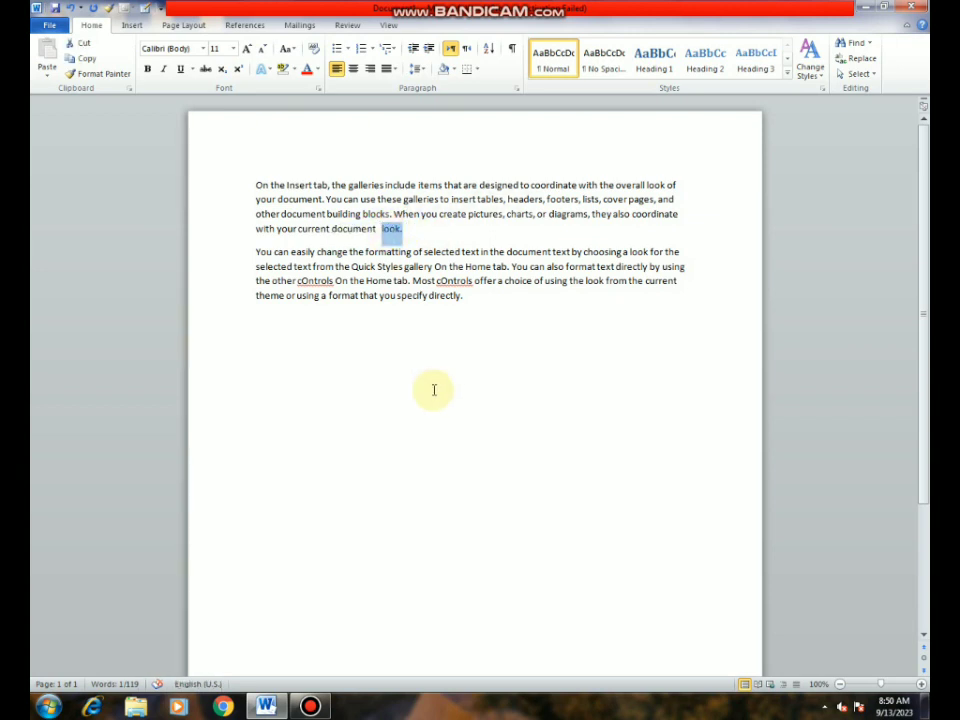
key("ctrl+k")
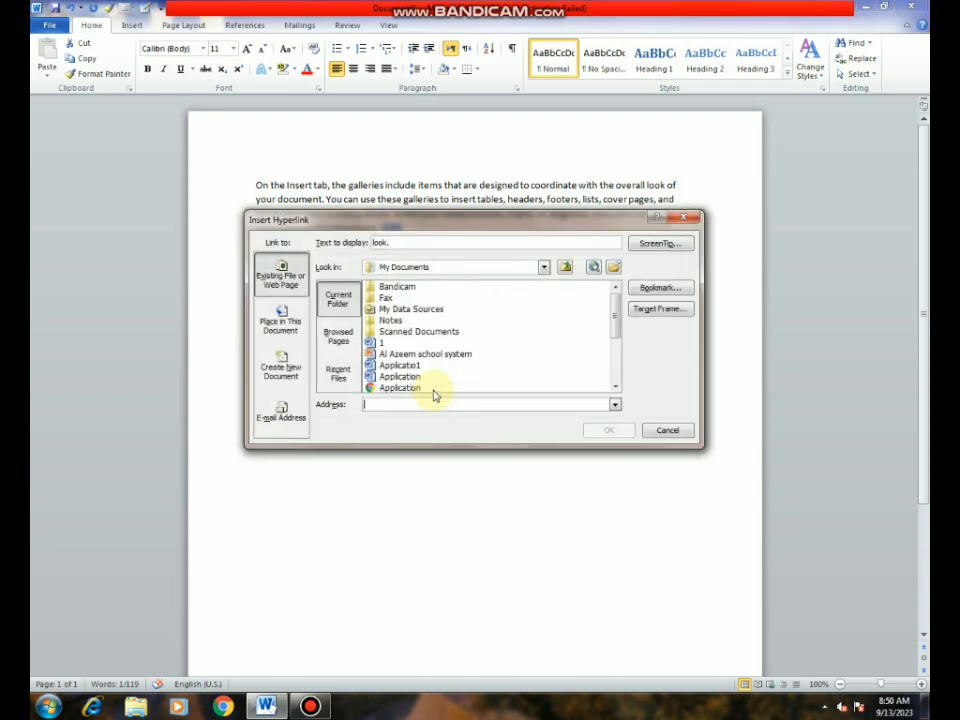
left_click_drag(420, 222, 418, 245)
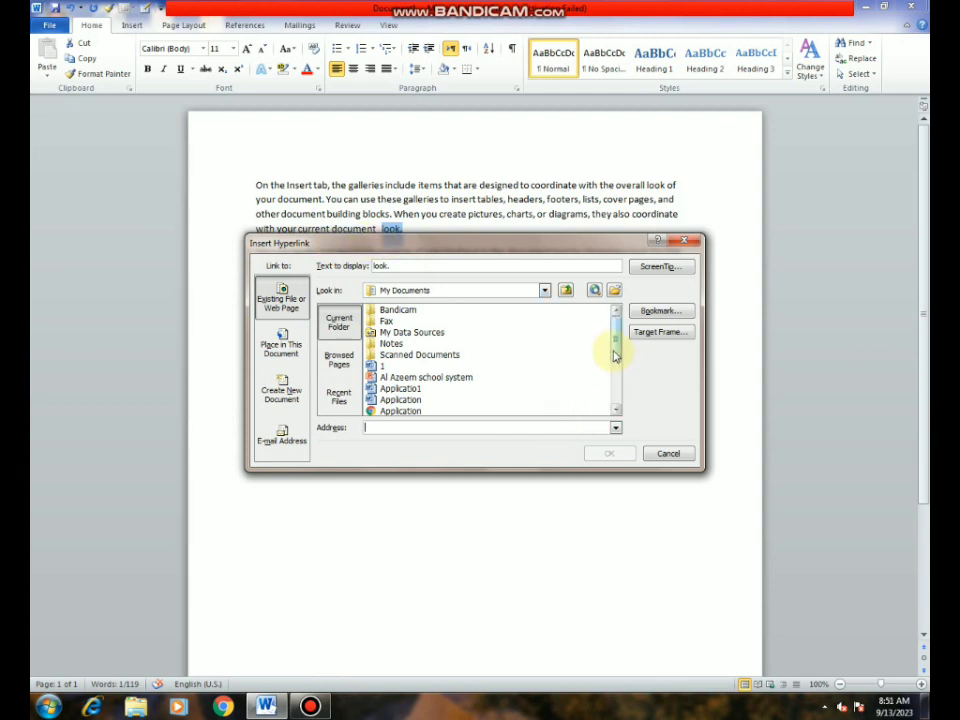
mouse_move(614, 346)
left_mouse_down()
mouse_move(616, 381)
mouse_move(615, 365)
left_mouse_up()
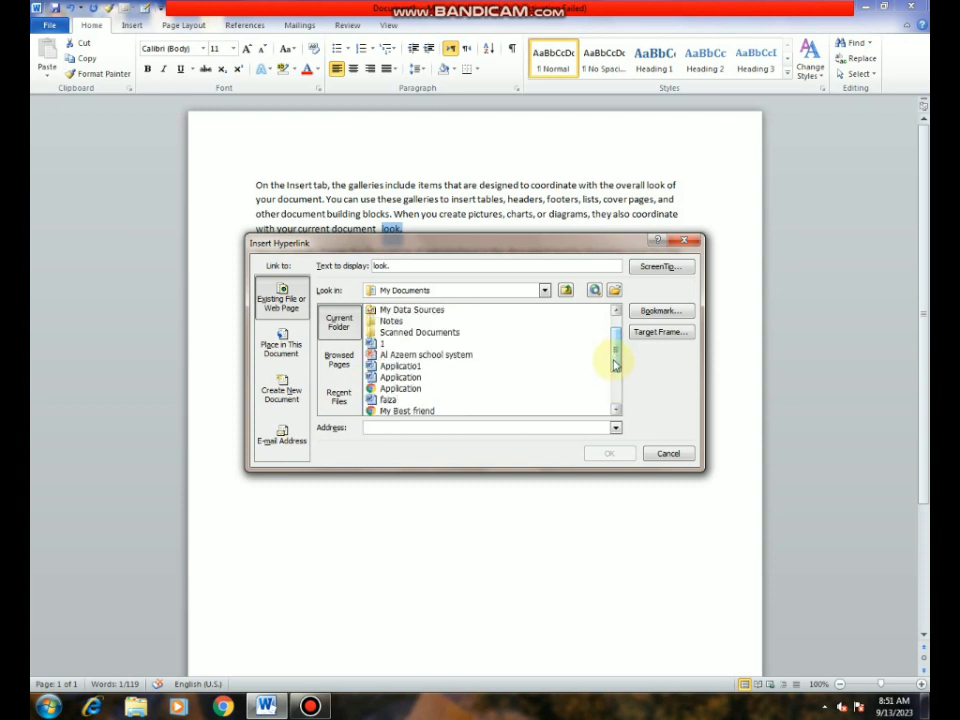
left_click_drag(614, 364, 615, 388)
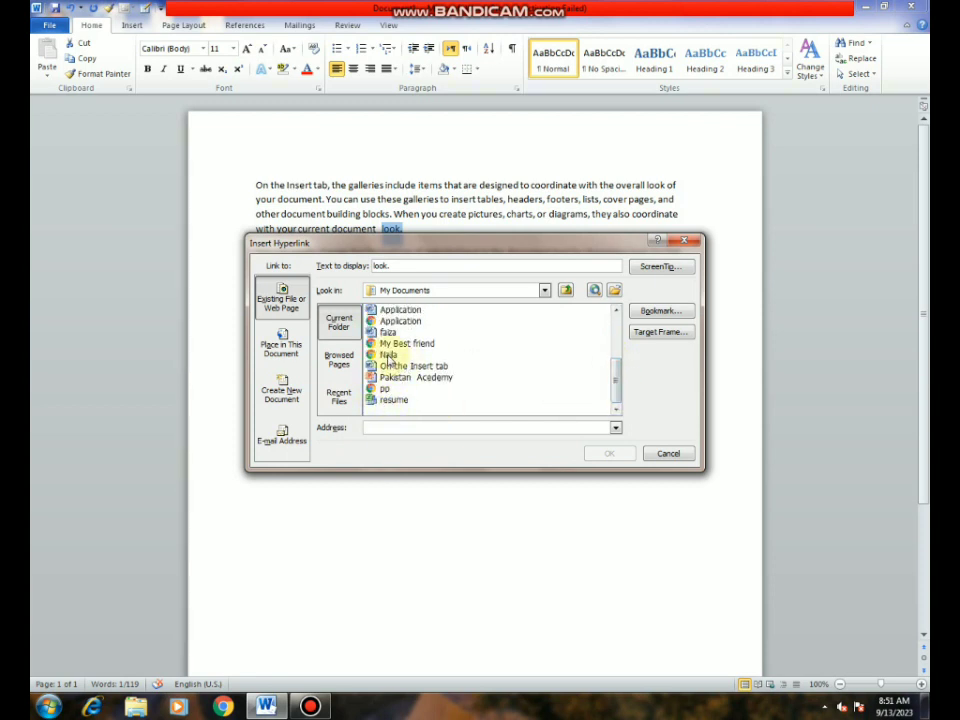
left_click_drag(615, 380, 615, 358)
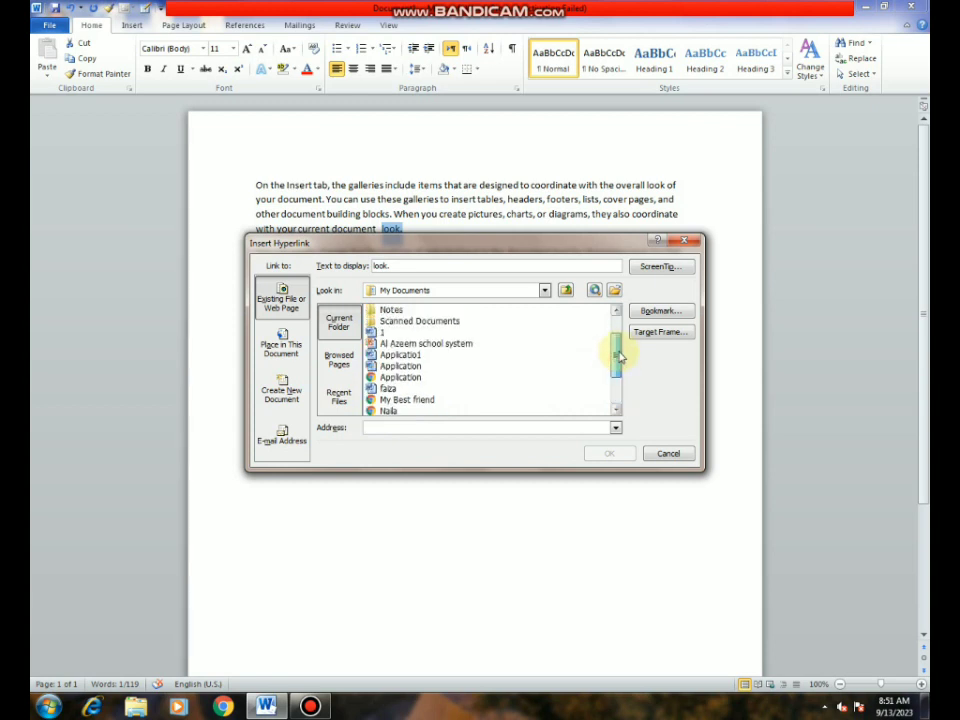
left_click(386, 355)
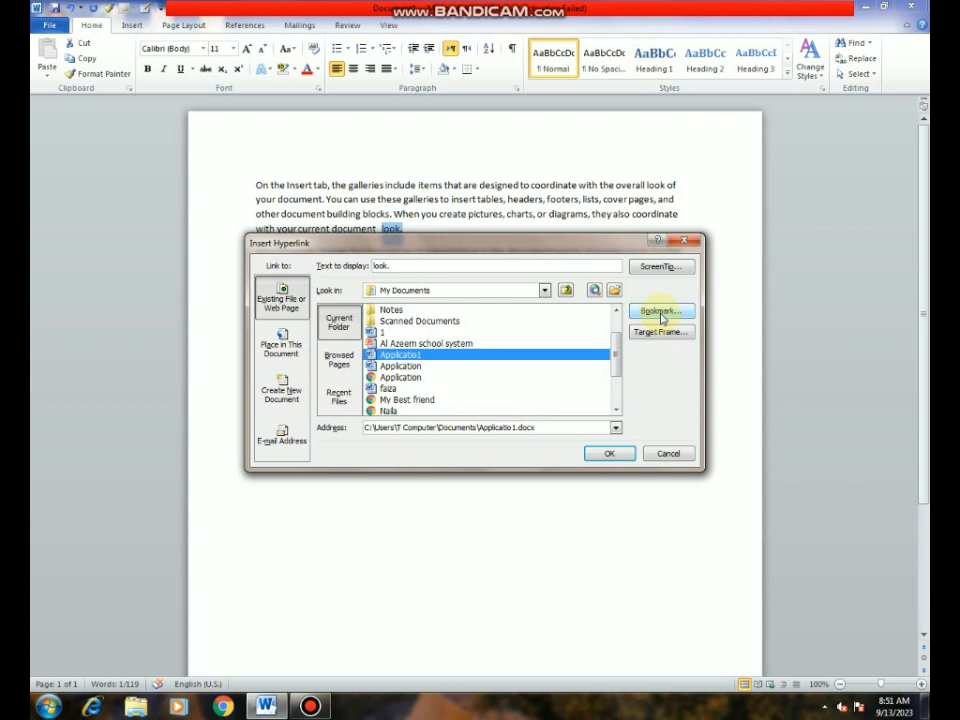
left_click(609, 453)
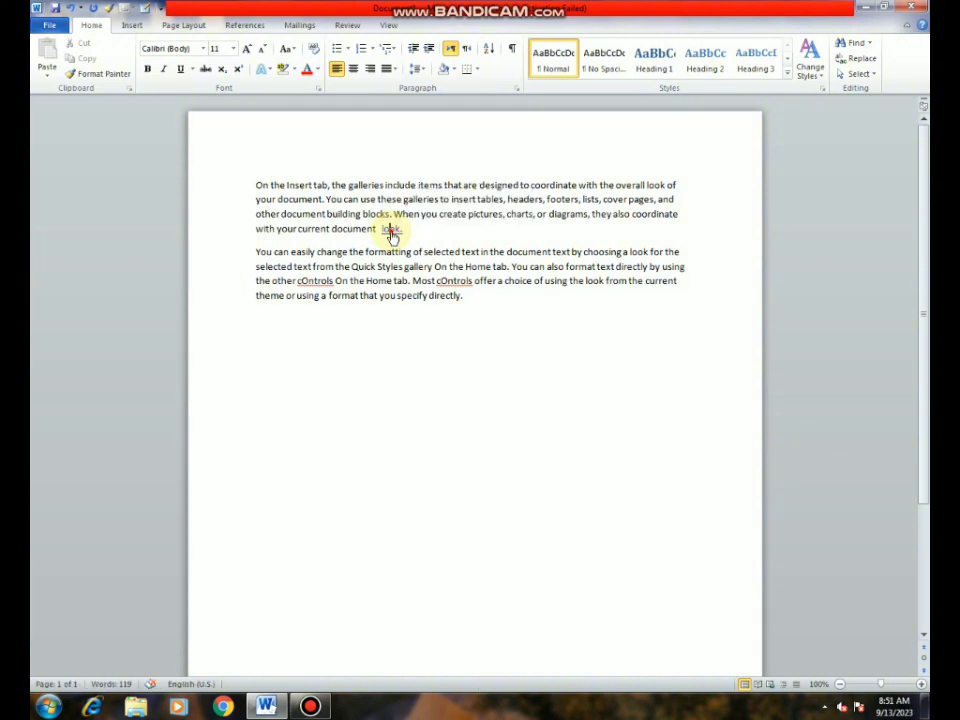
Follow the "look." hyperlink, allow the linked file to open, and return to the sample document with its text deselected
left_click(390, 230, "ctrl")
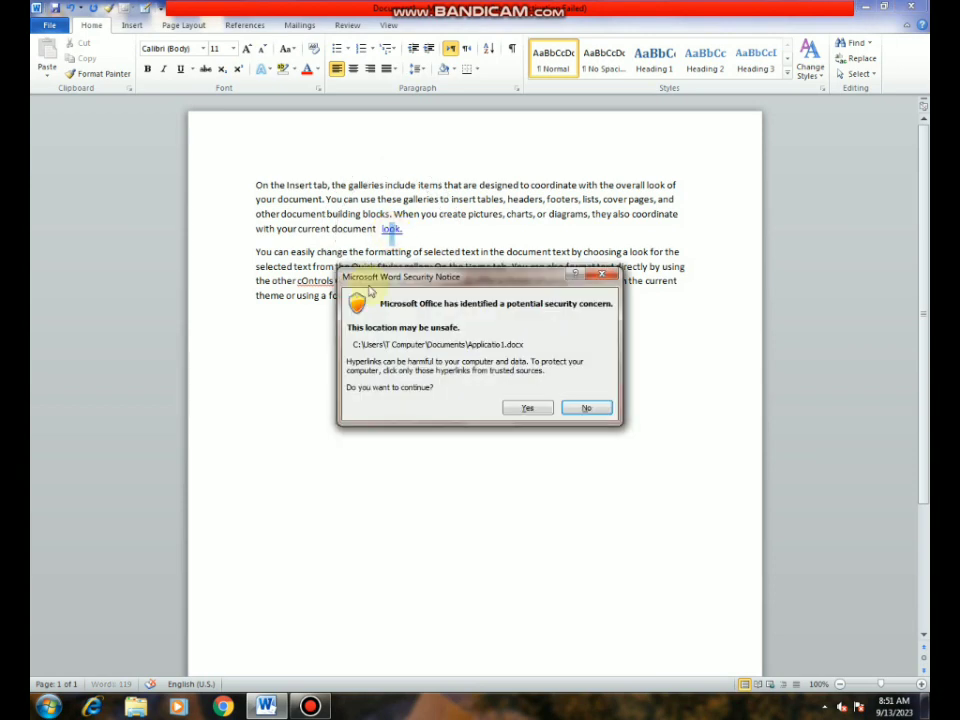
left_click(534, 409)
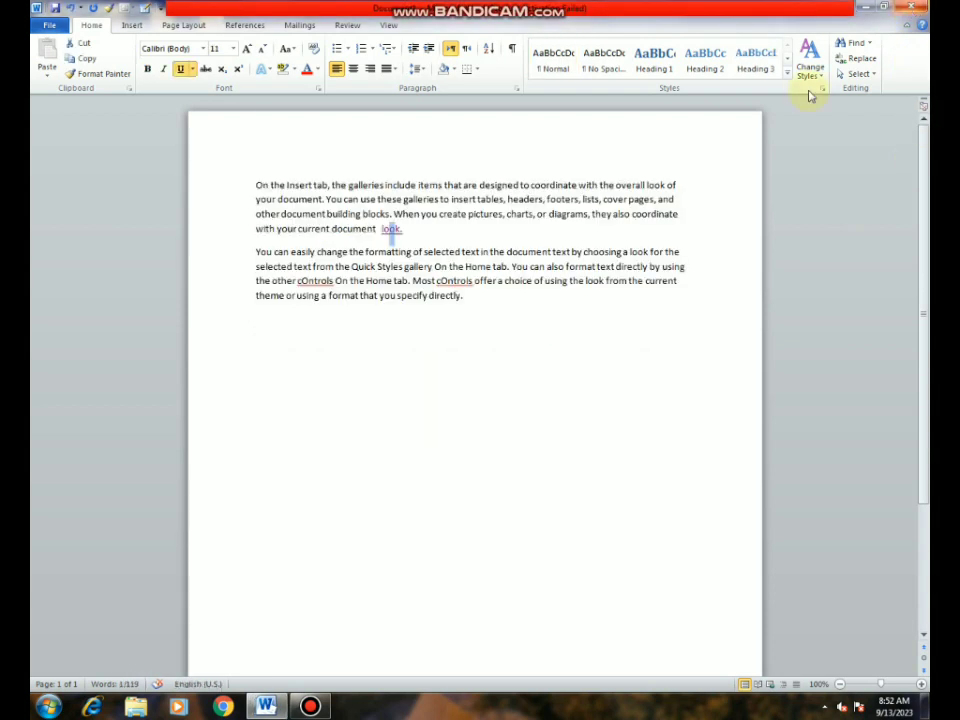
left_click(477, 303)
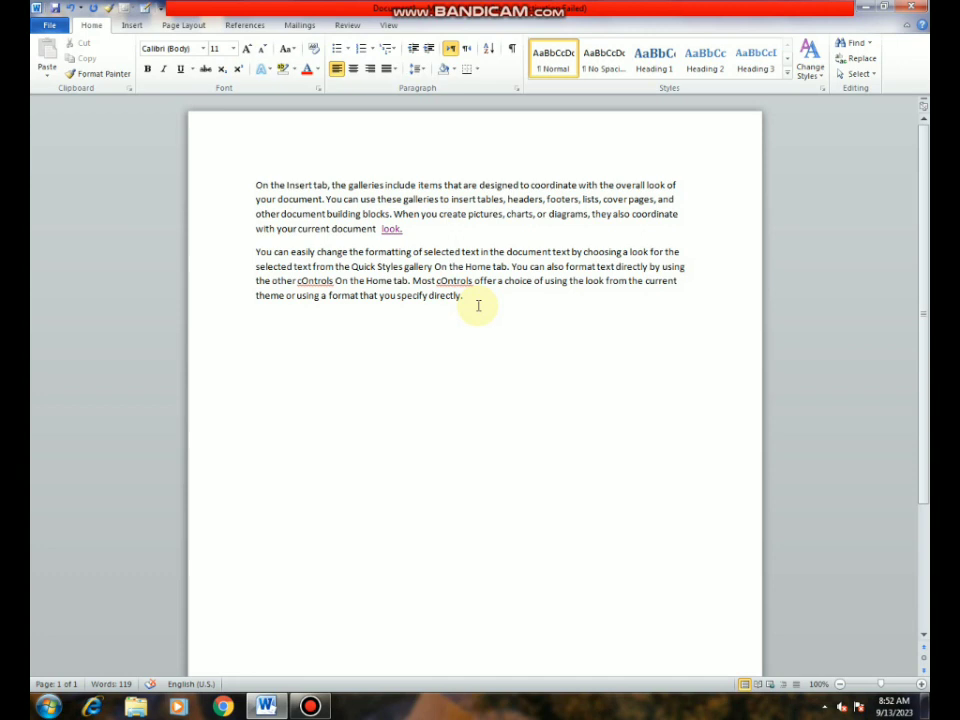
Increase the left indent of all of the document's text by six levels
key("ctrl+a")
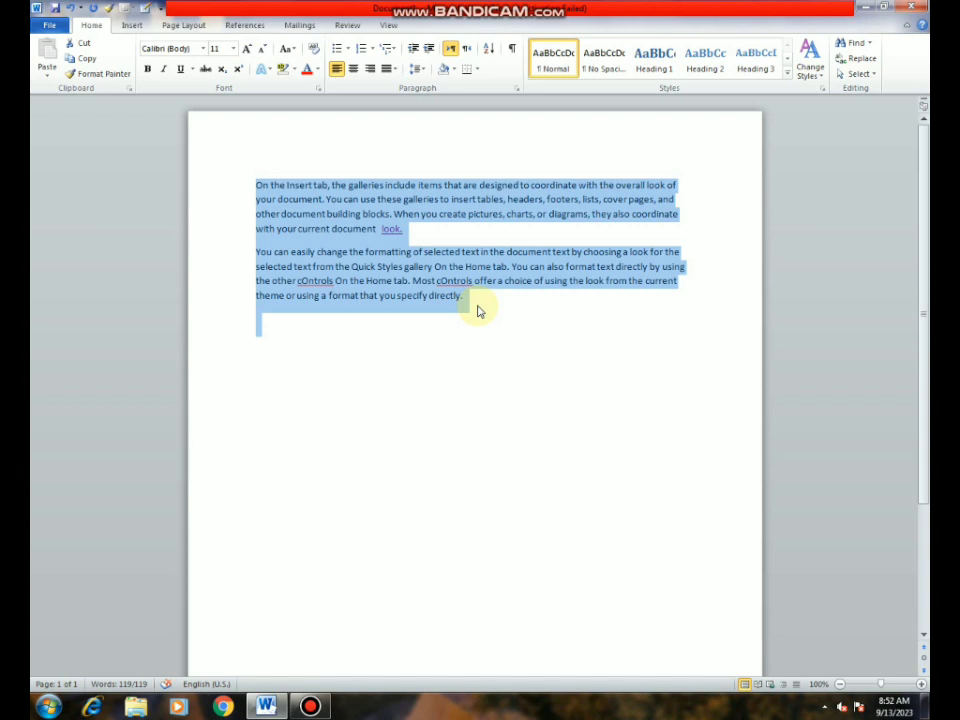
left_click(478, 306)
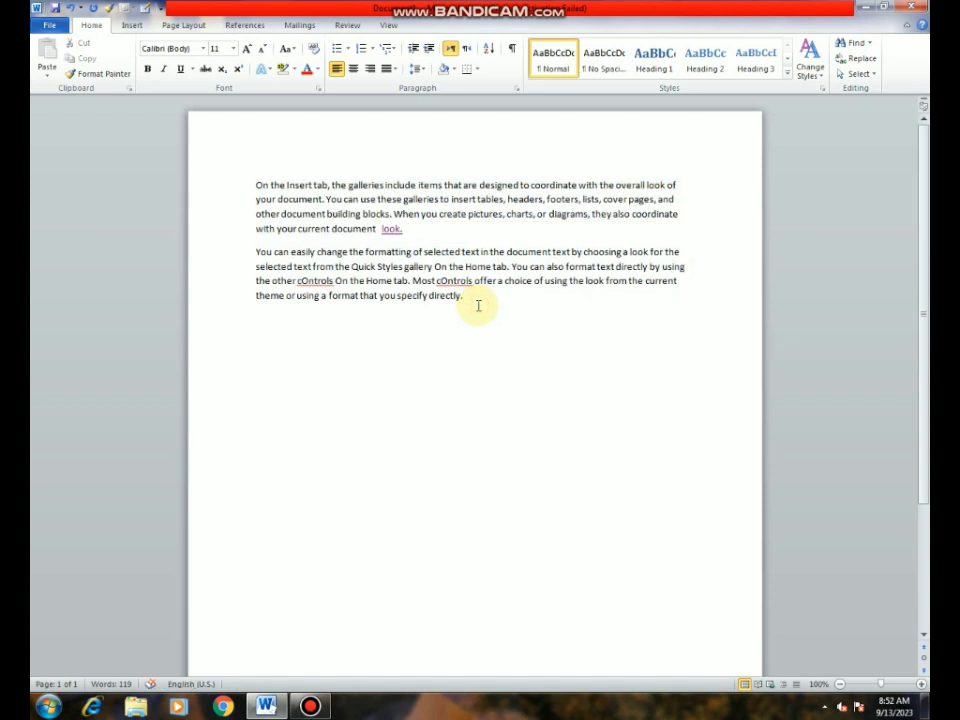
key("ctrl+a")
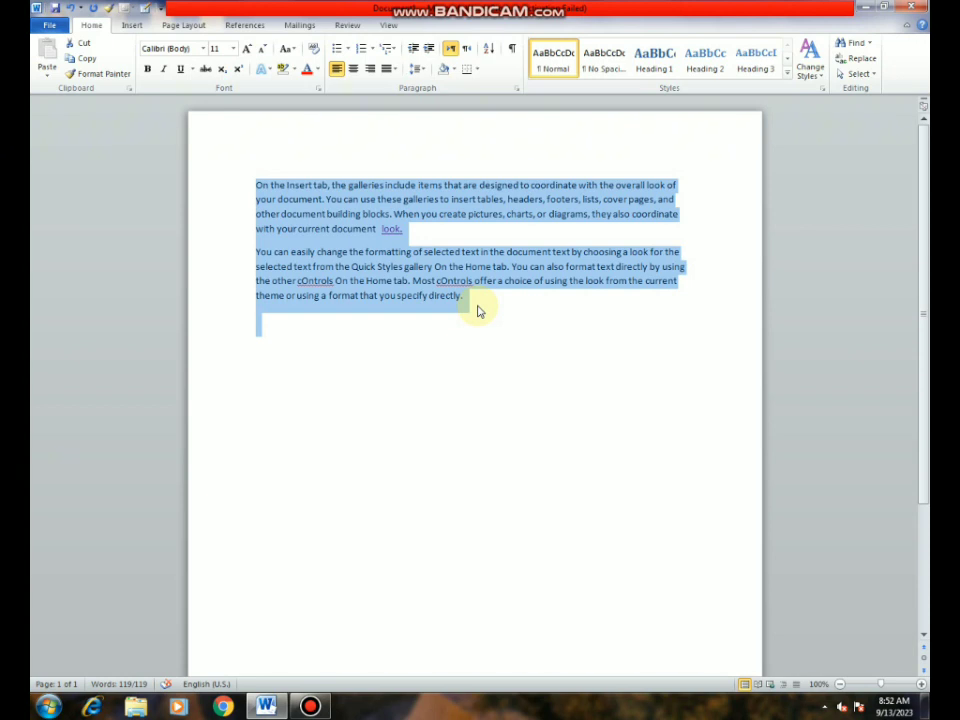
key("ctrl+m")
key("ctrl+m")
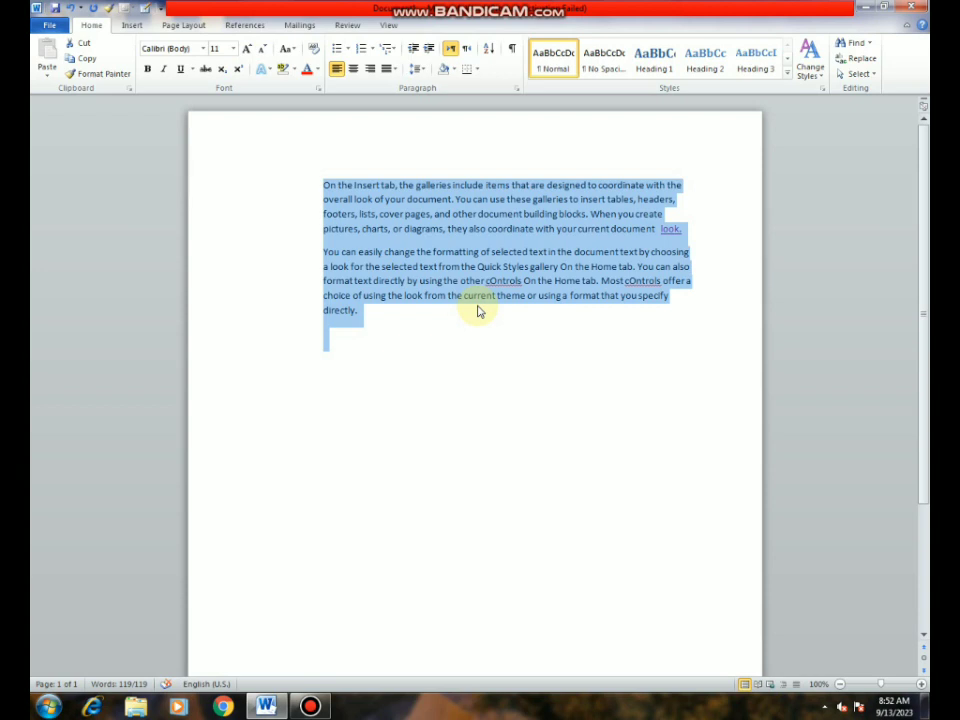
key("ctrl+m")
key("ctrl+m")
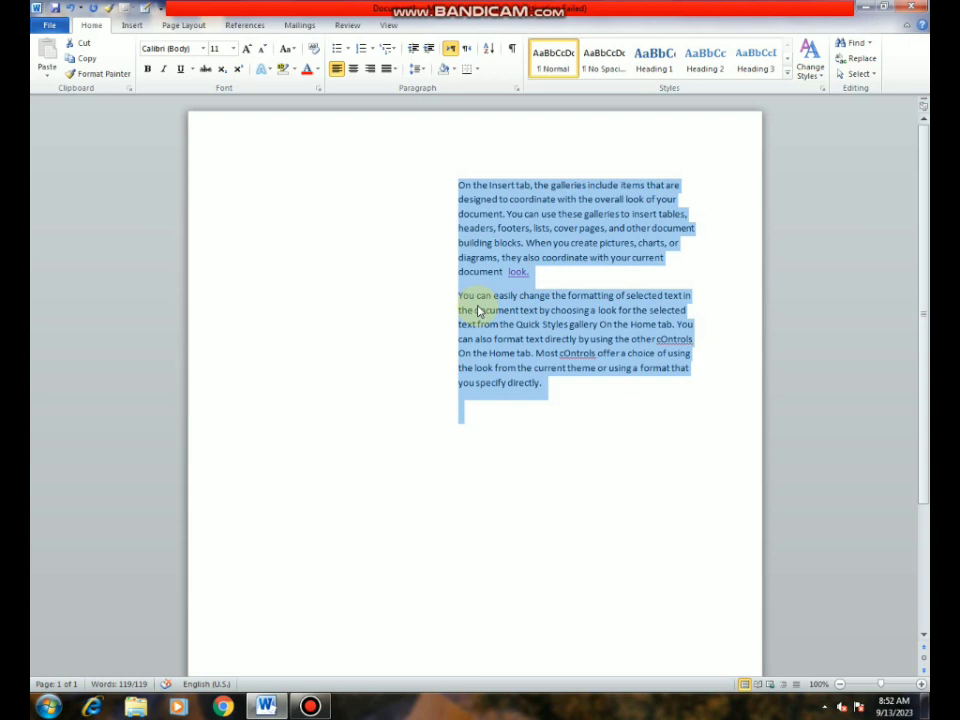
Decrease the indent of all of the document's text by six levels, back to the left margin
key("ctrl+shift+m")
key("ctrl+shift+m")
key("ctrl+shift+m")
key("ctrl+shift+m")
key("ctrl+shift+m")
key("ctrl+shift+m")
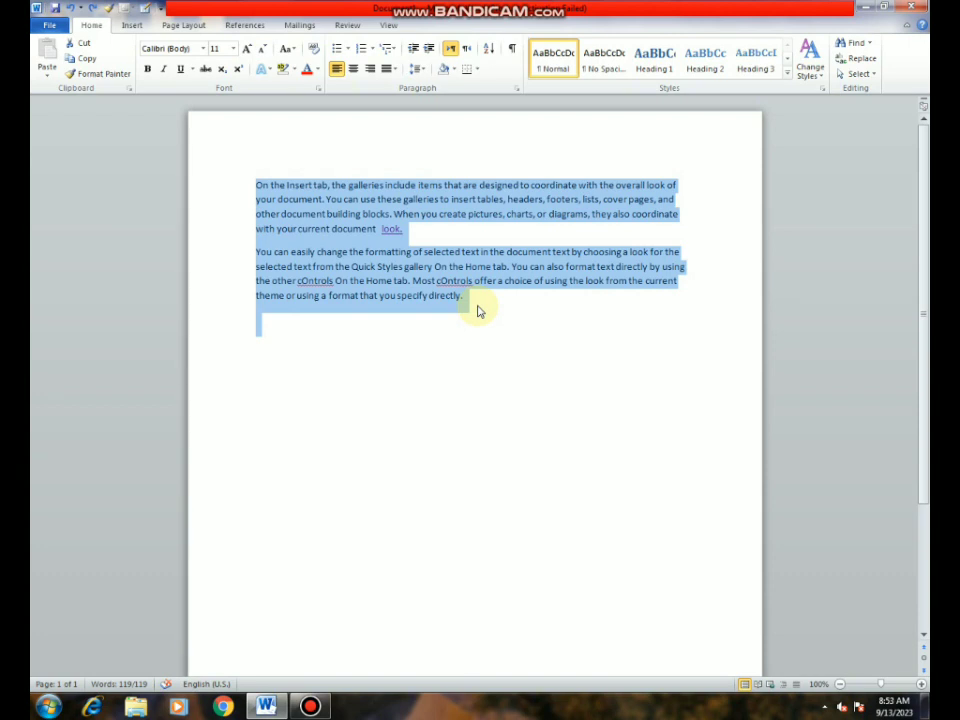
Deselect the sample text and create a new blank document
left_click(449, 373)
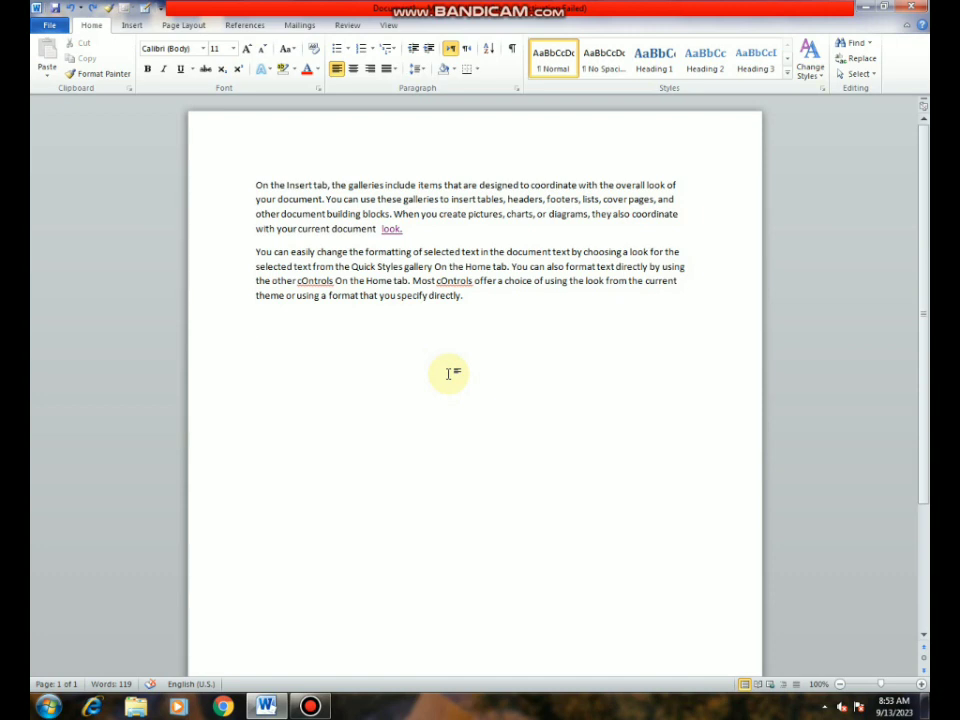
key("ctrl+n")
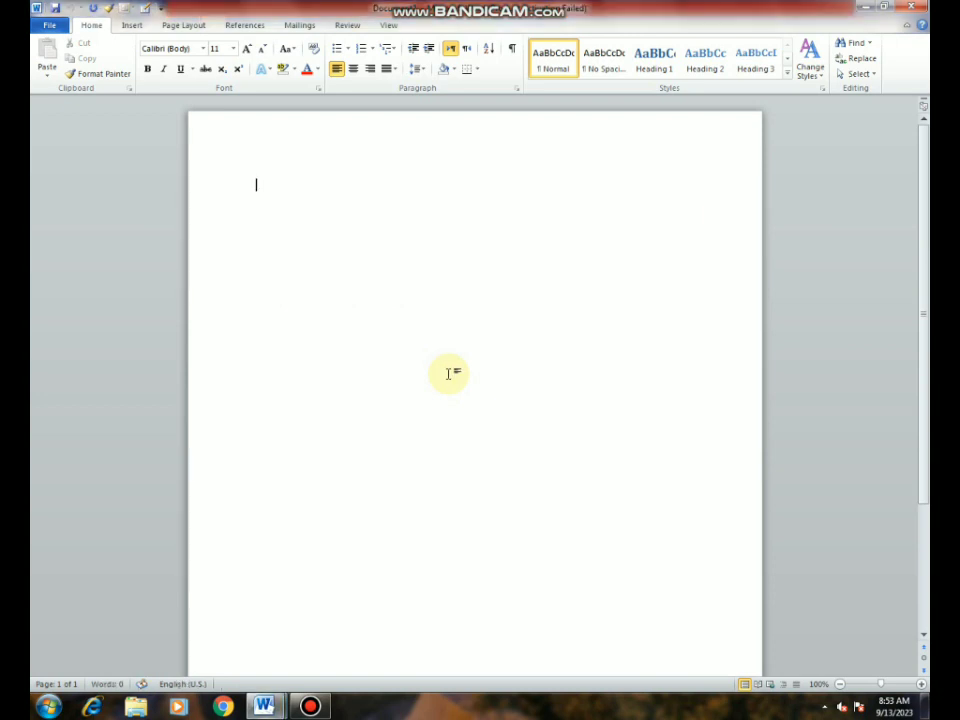